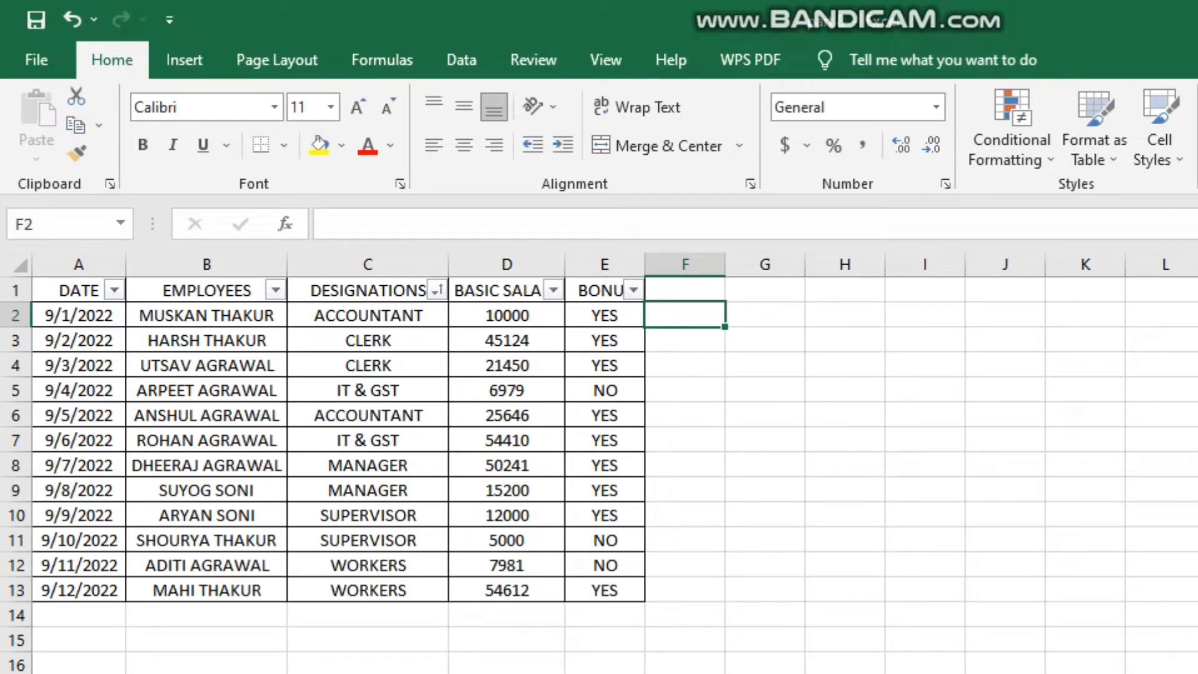
Enter the formula =ROW() in cell G3
key(Down)
key(Right)
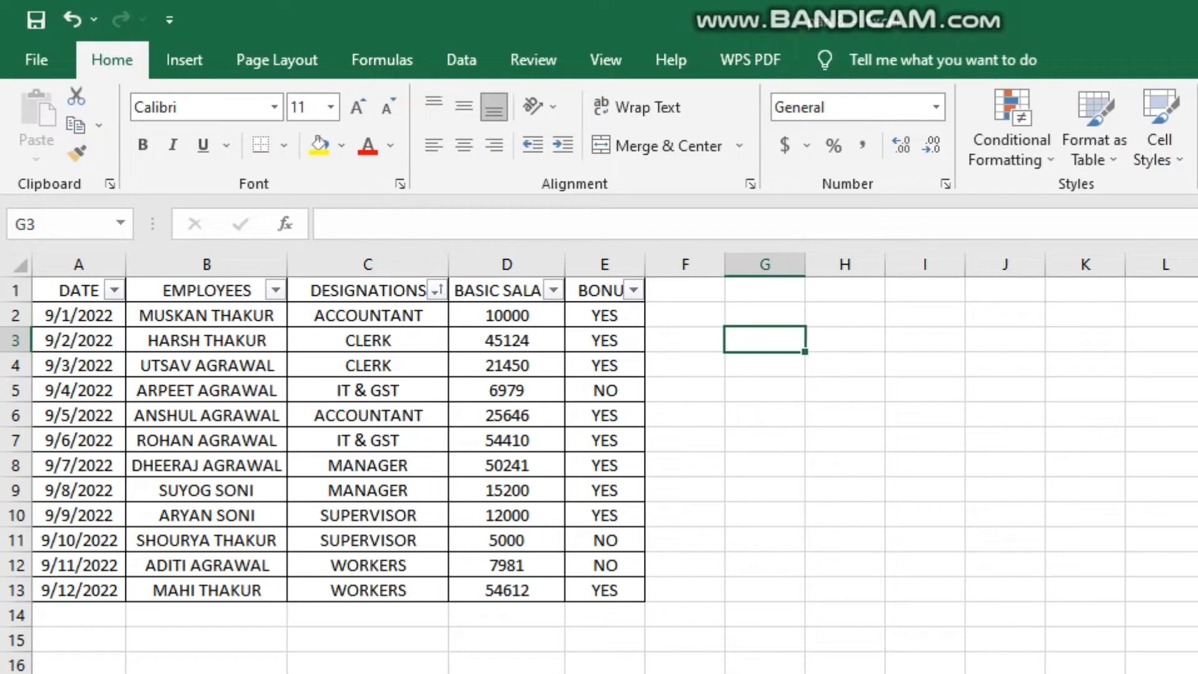
text(=)
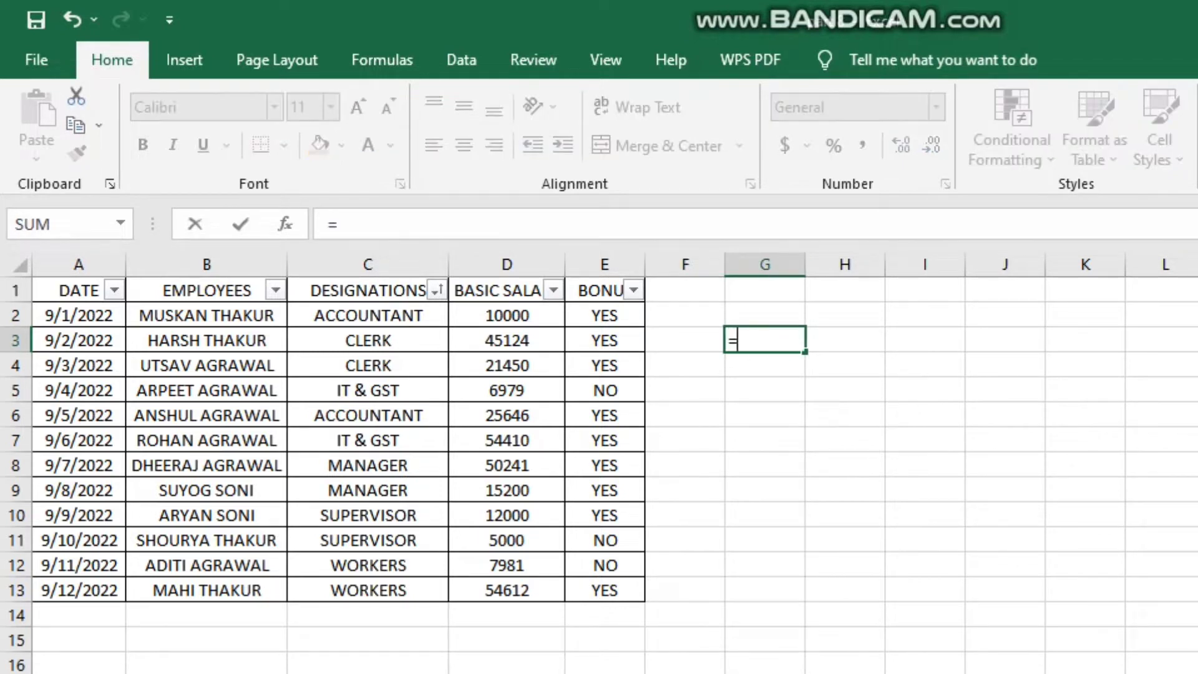
text(ROW)
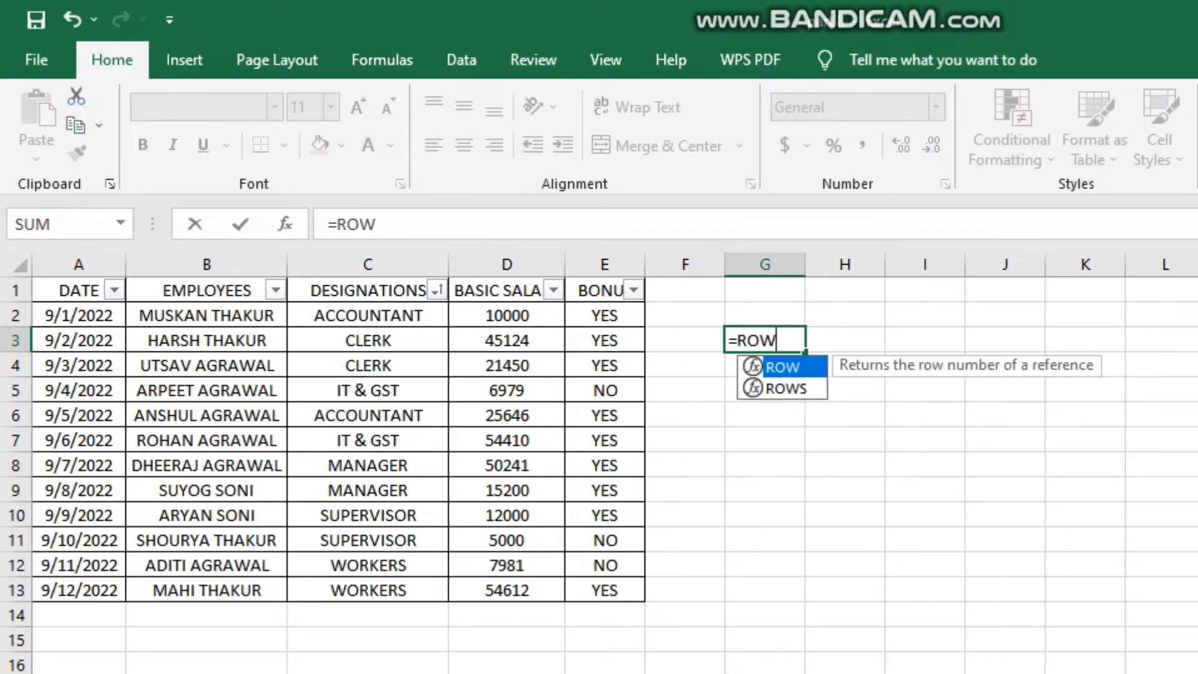
text((_)
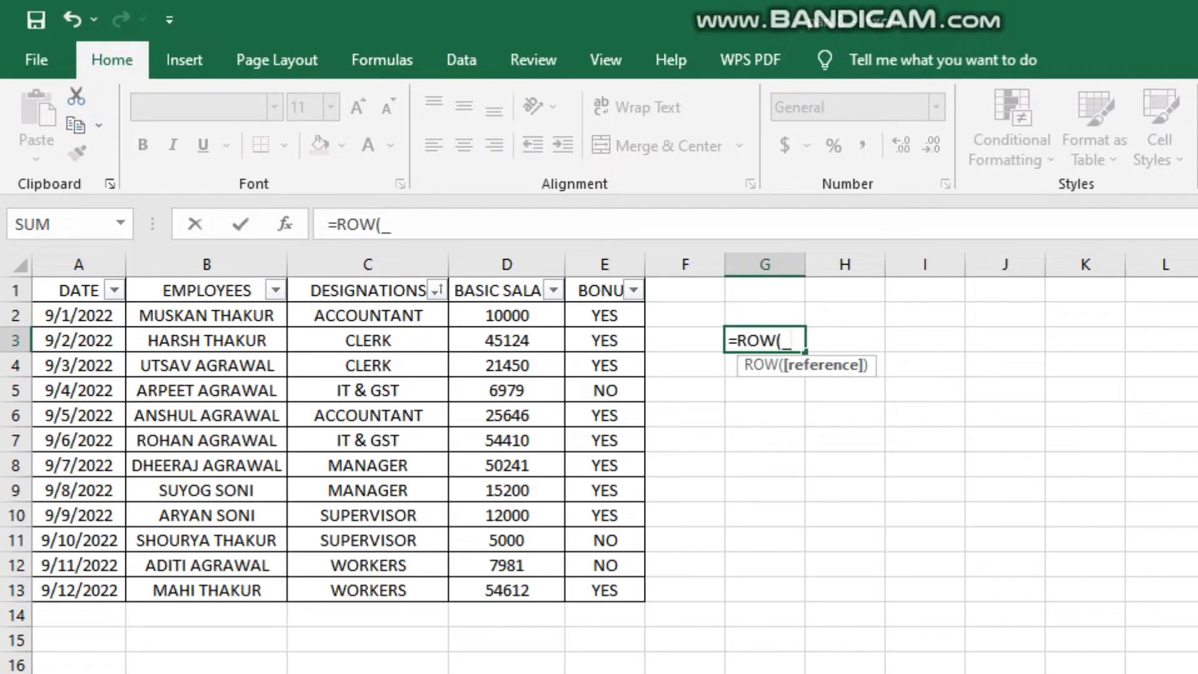
key(BackSpace)
text())
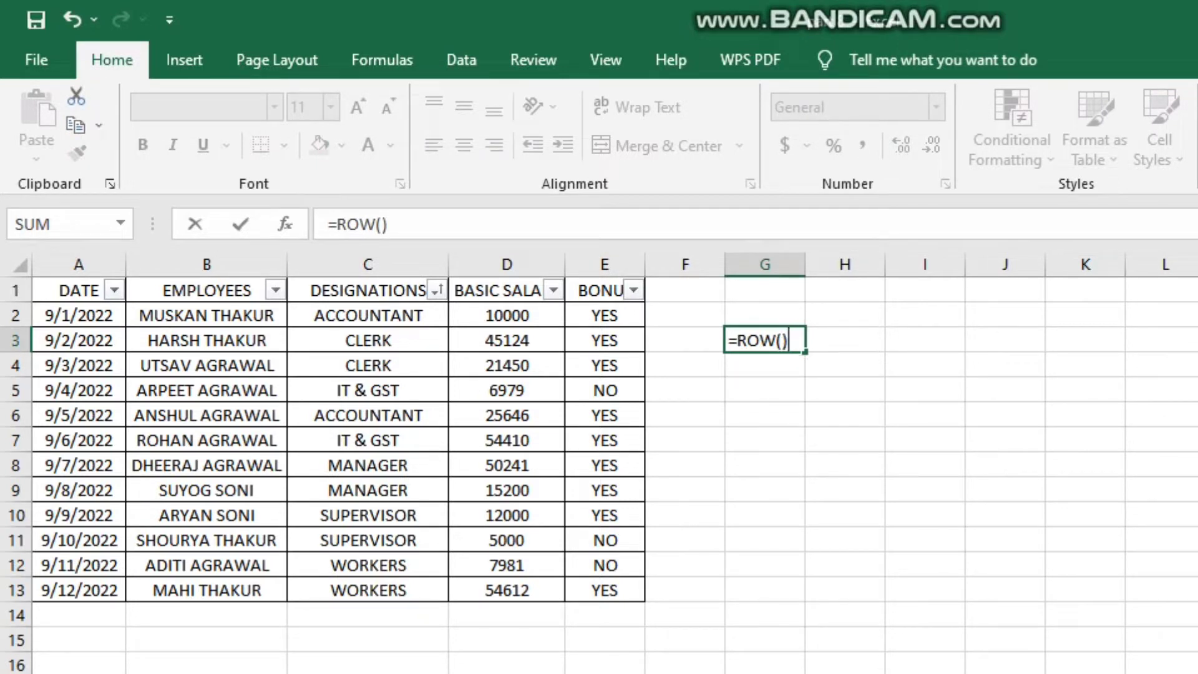
key(Return)
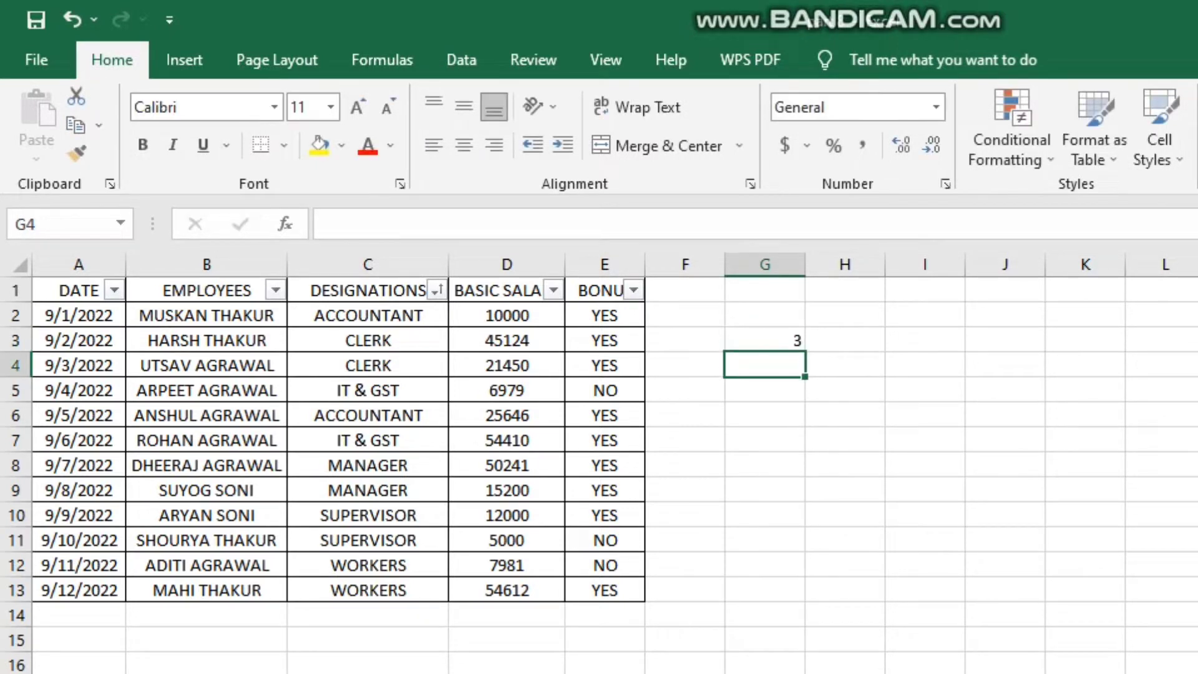
Fill G3's =ROW() formula down to G13, giving row numbers 3 through 13
click(765, 340)
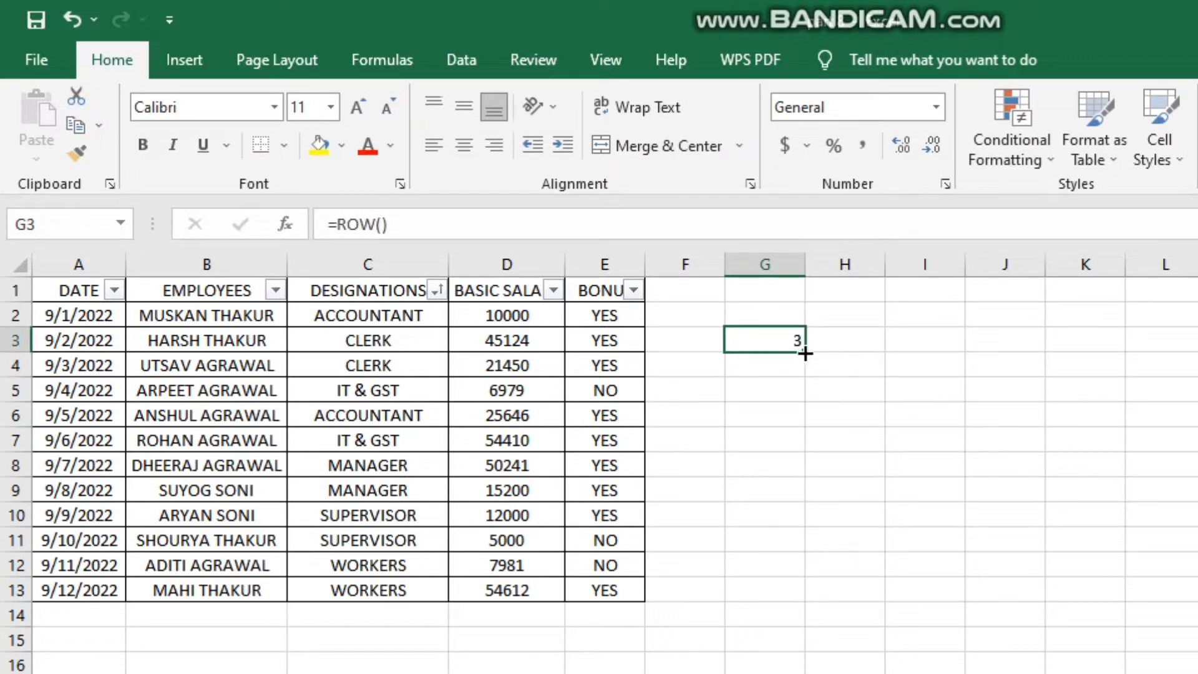
drag(805, 352, 806, 602)
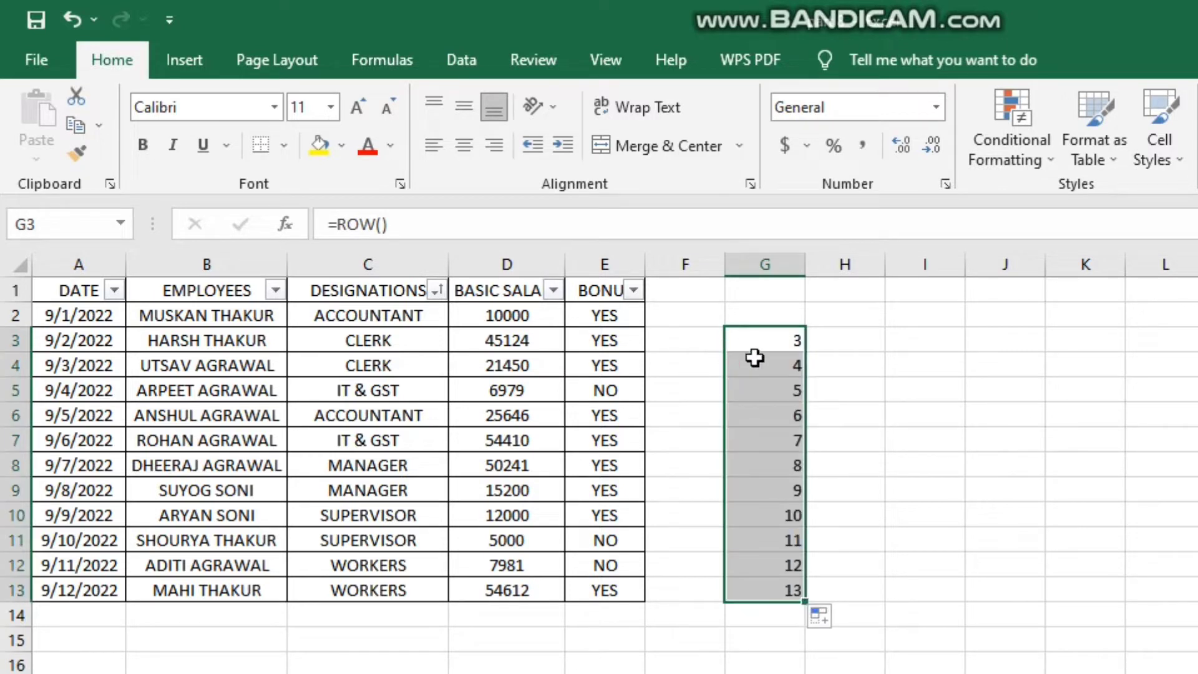
double_click(757, 366)
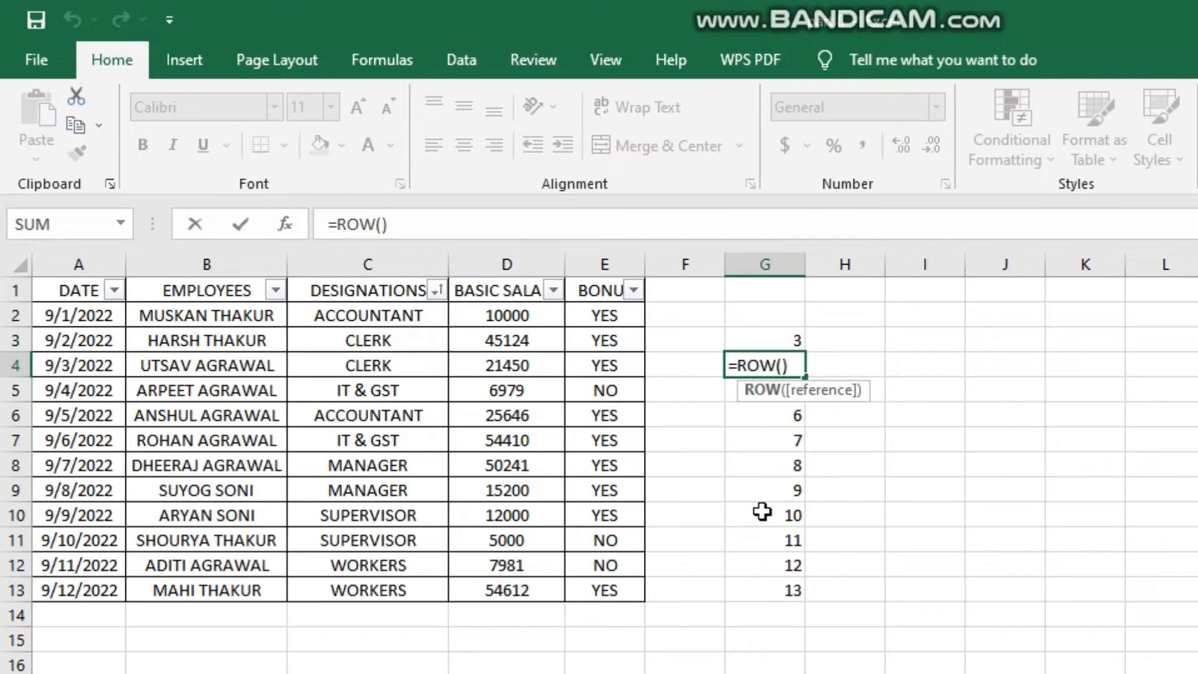
key(Escape)
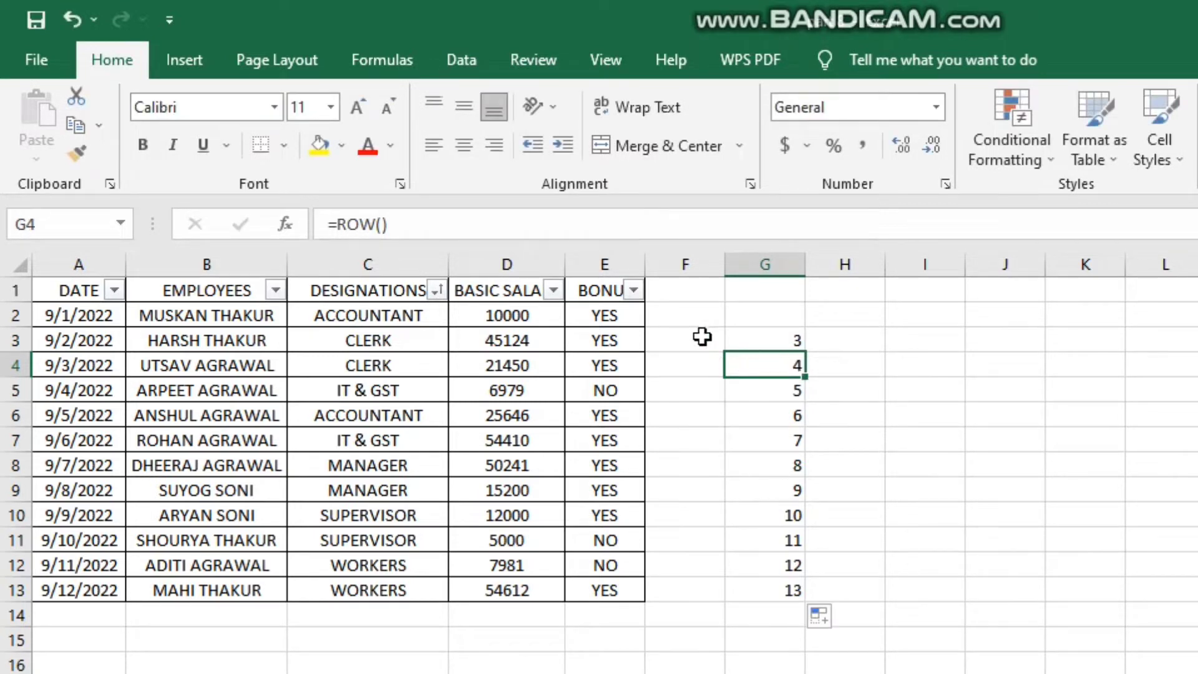
click(703, 336)
Enter =MOD(100,2) in F3 so it returns 0
text(=,M)
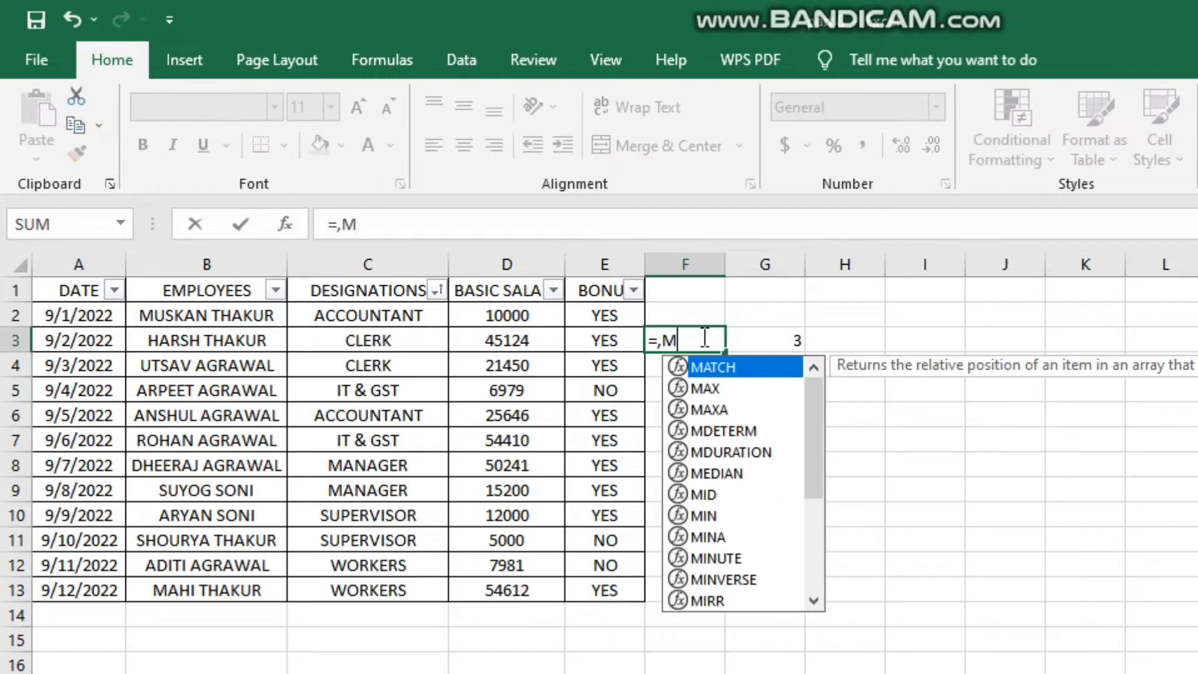
key(BackSpace)
key(BackSpace)
text(MOD)
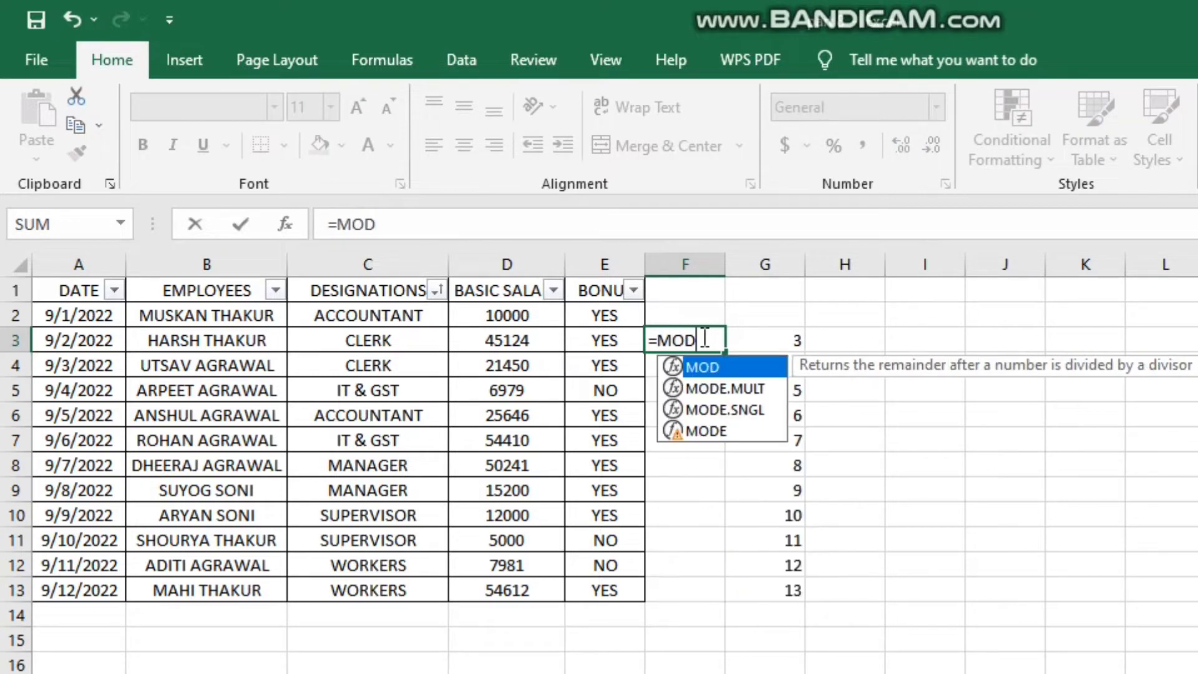
text(())
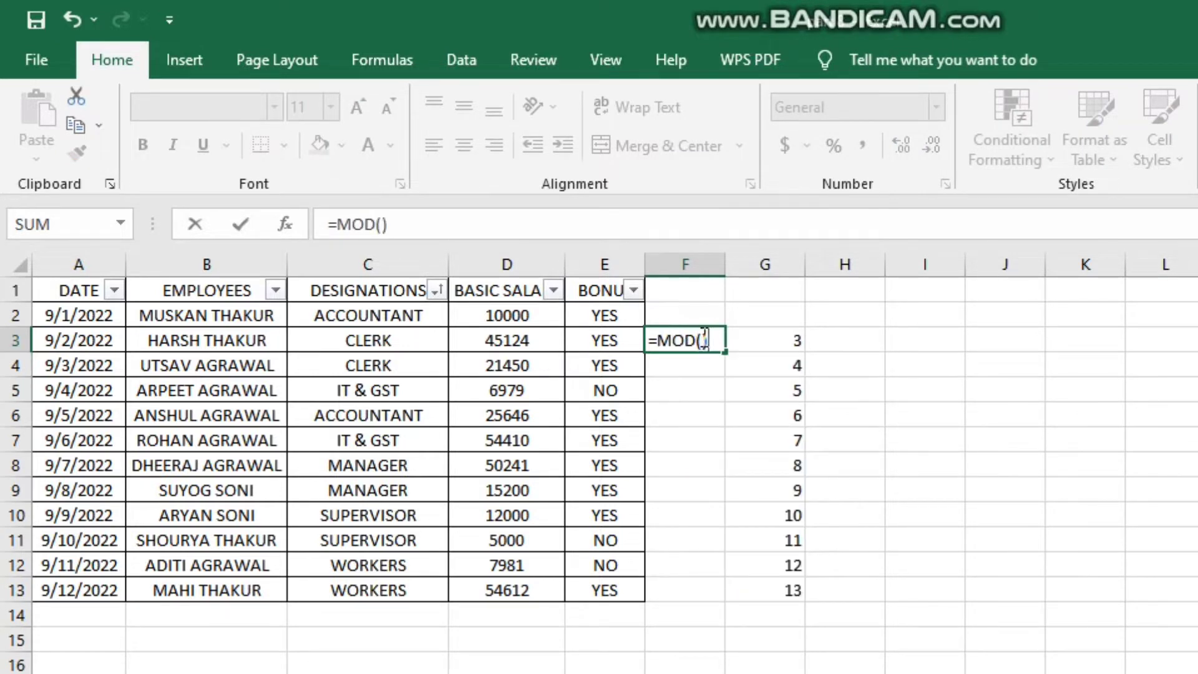
key(BackSpace)
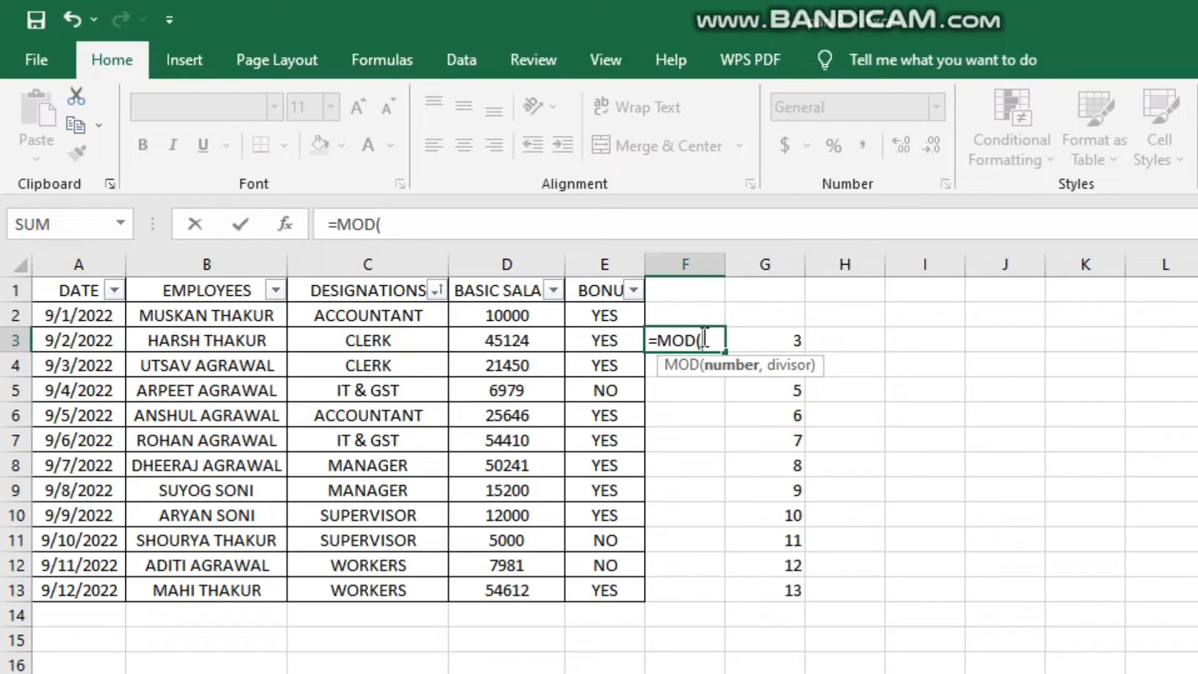
text(100)
text(,)
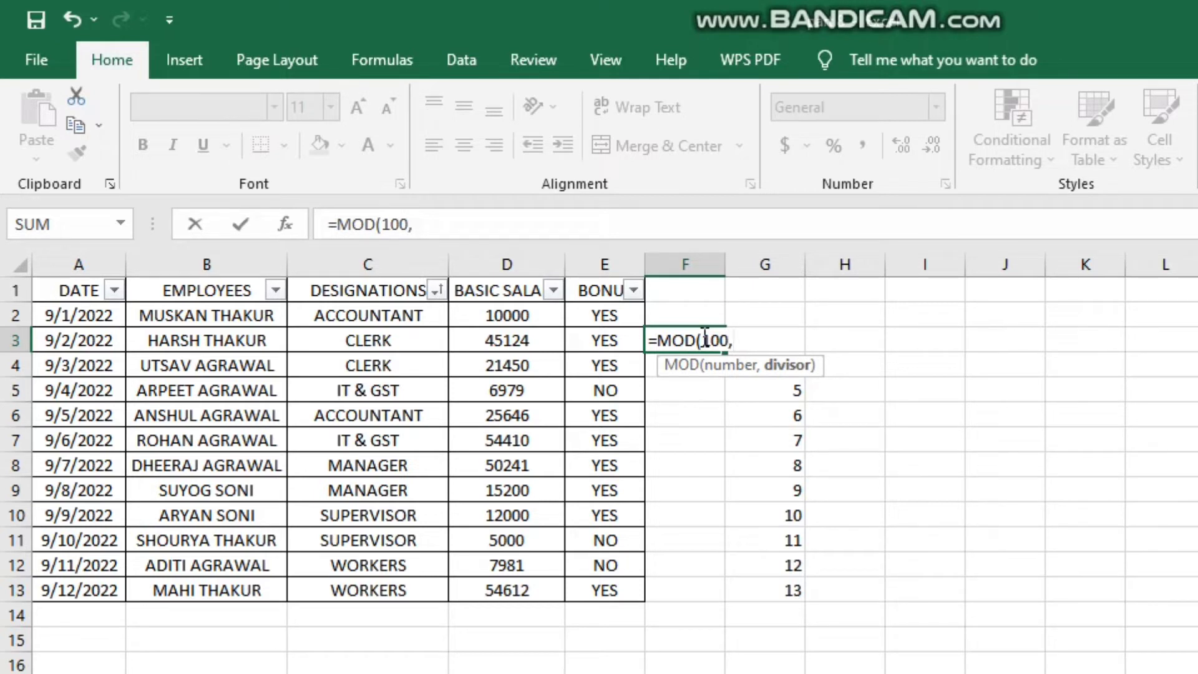
text(2))
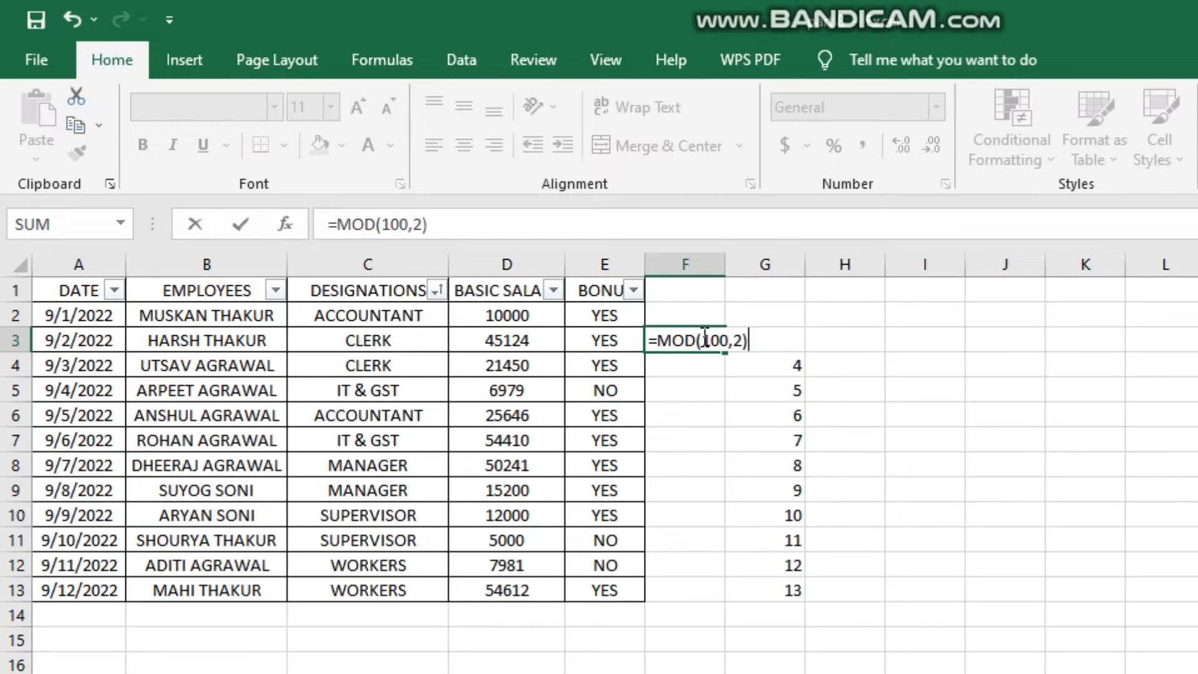
key(Return)
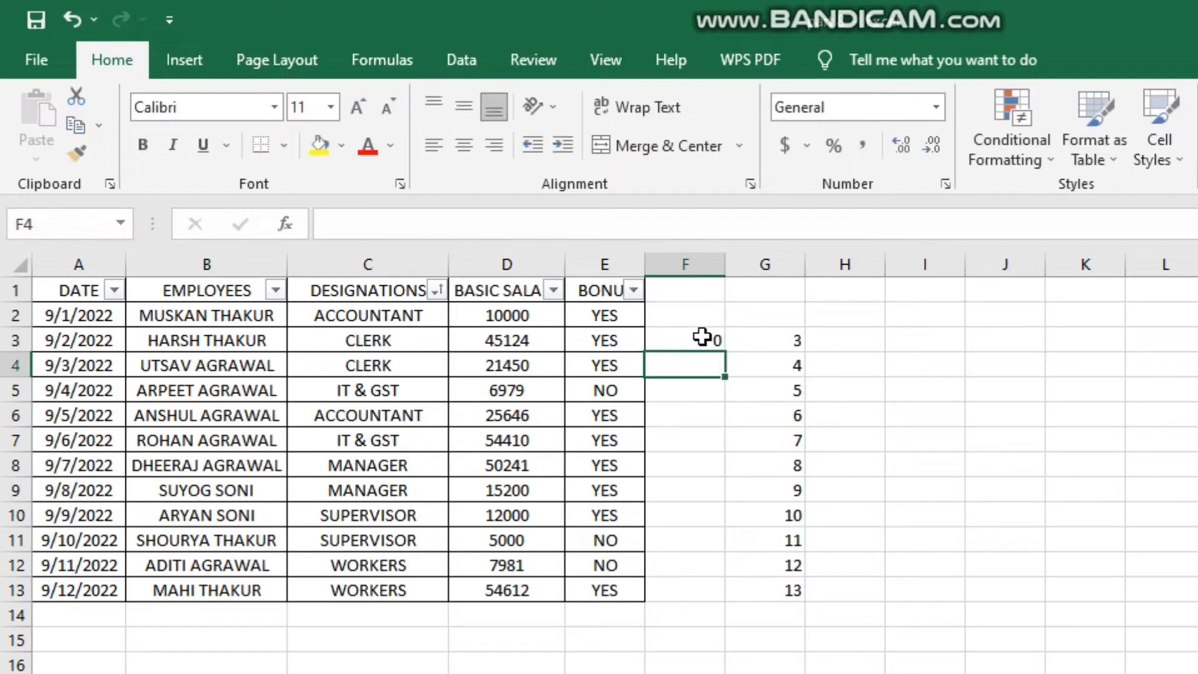
Change F3's divisor from 2 to 3, making it =MOD(100,3) returning 1
double_click(702, 336)
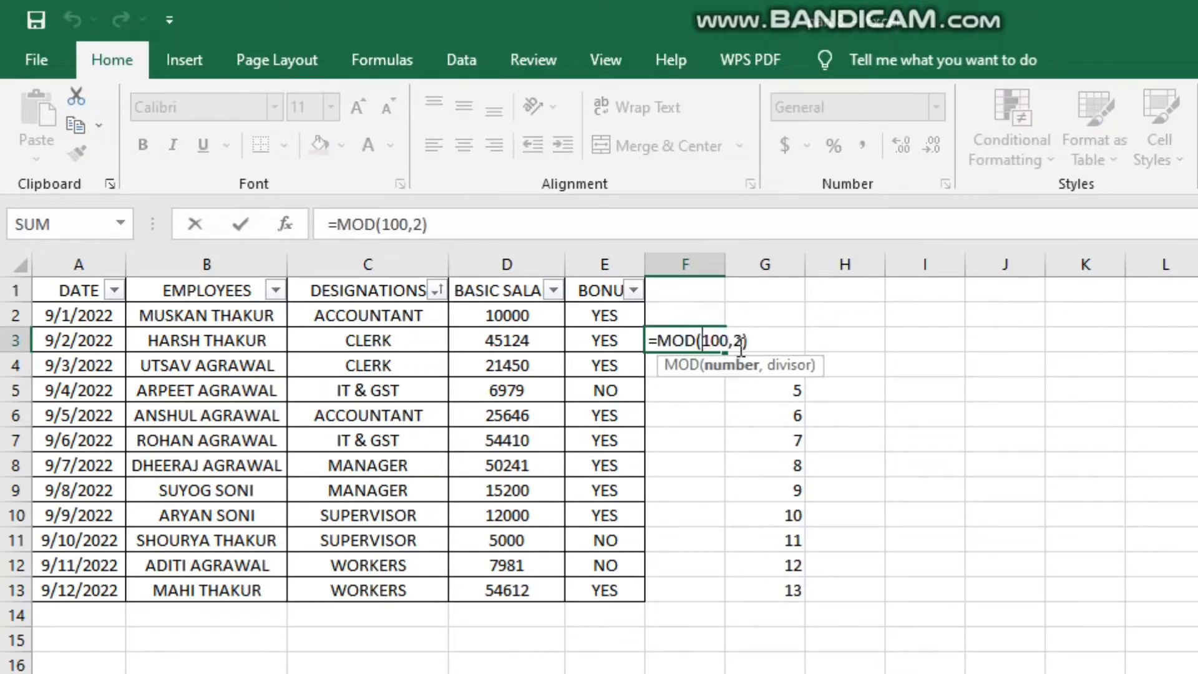
key(BackSpace)
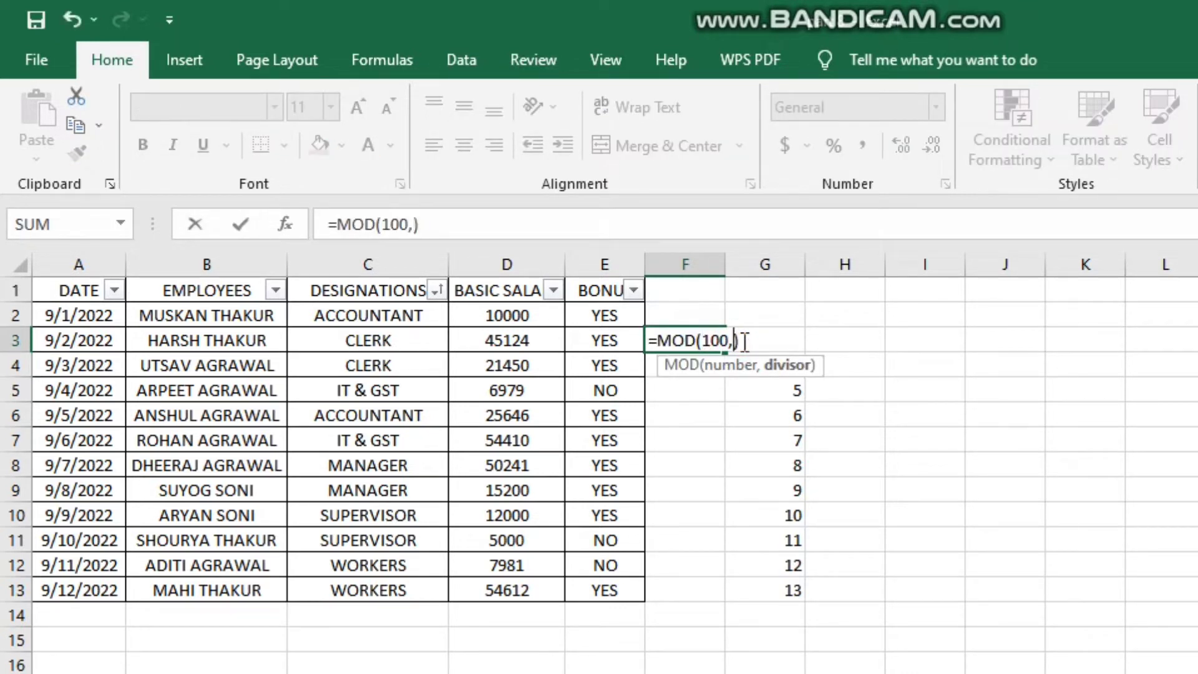
text(3)
key(Return)
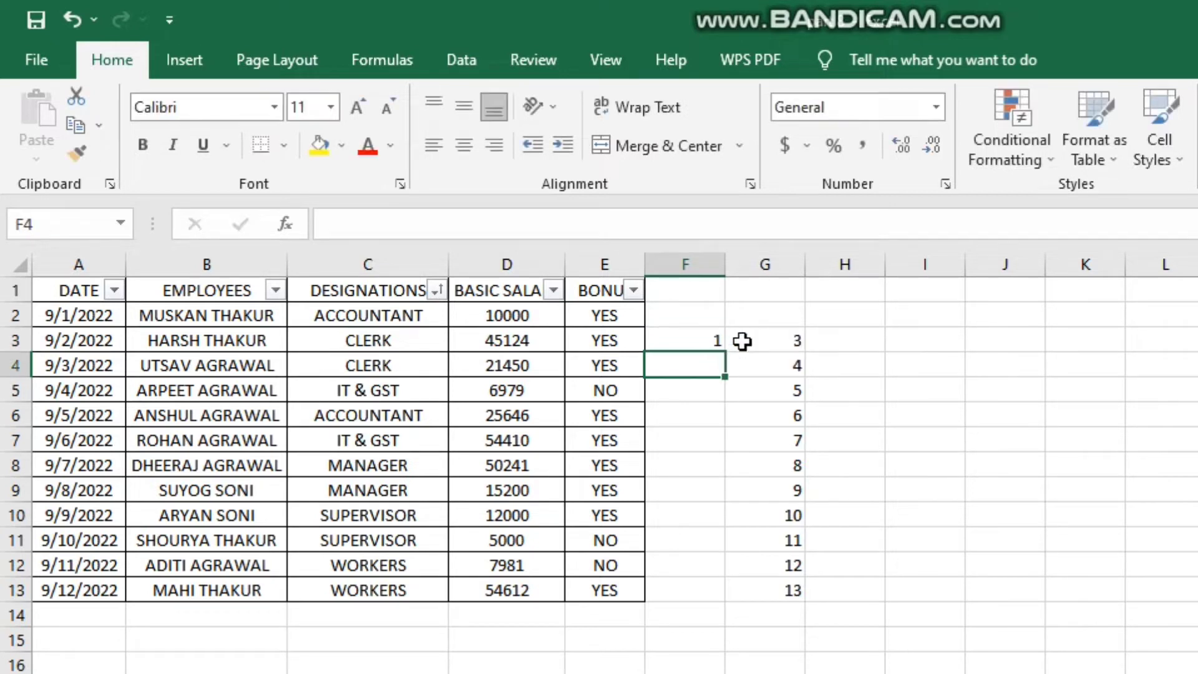
click(695, 342)
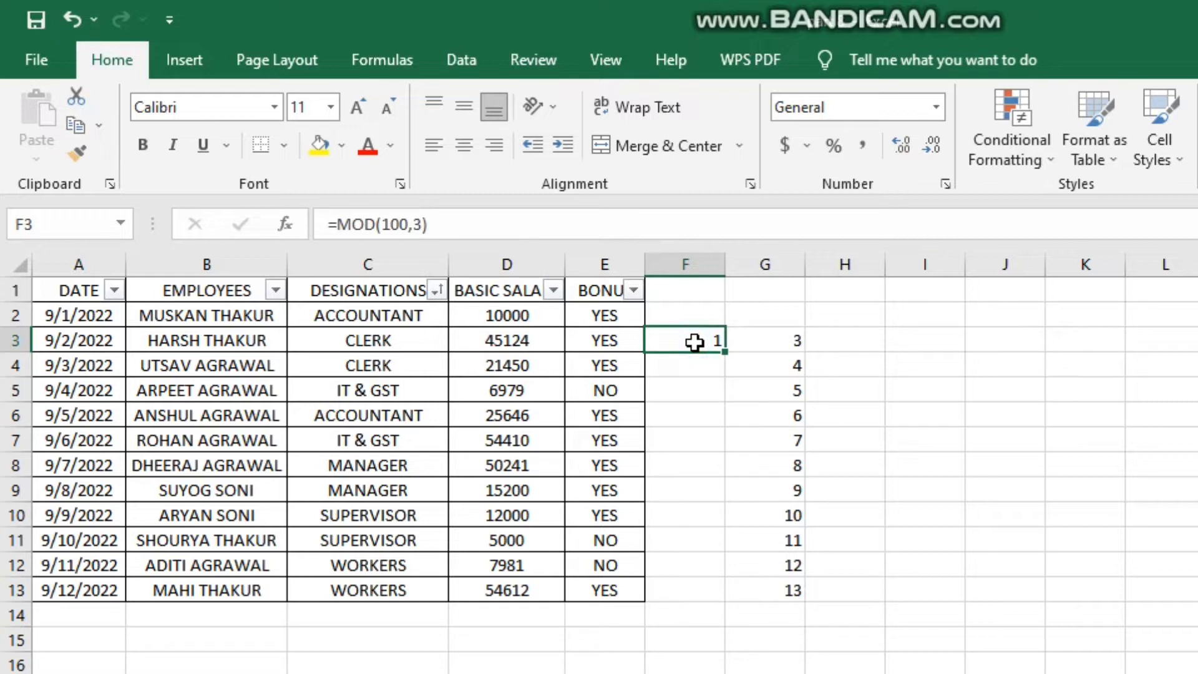
click(860, 315)
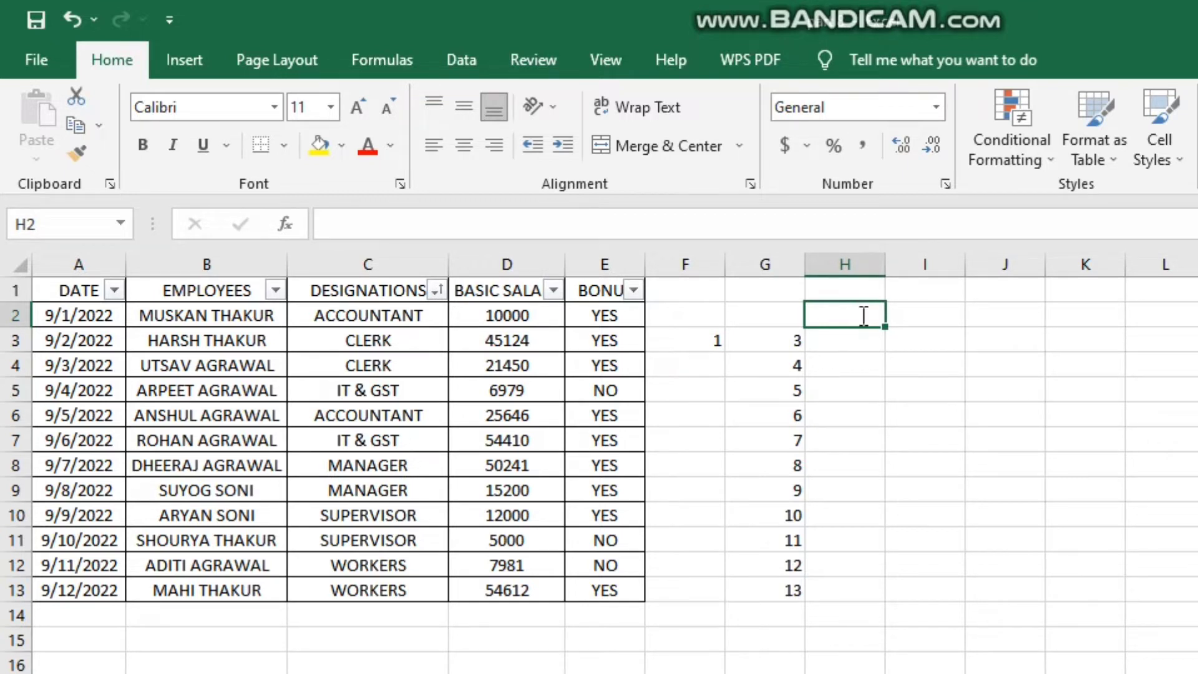
Enter =MOD(ROW(),2) in H2 and start filling it down toward H13
text(=MOD)
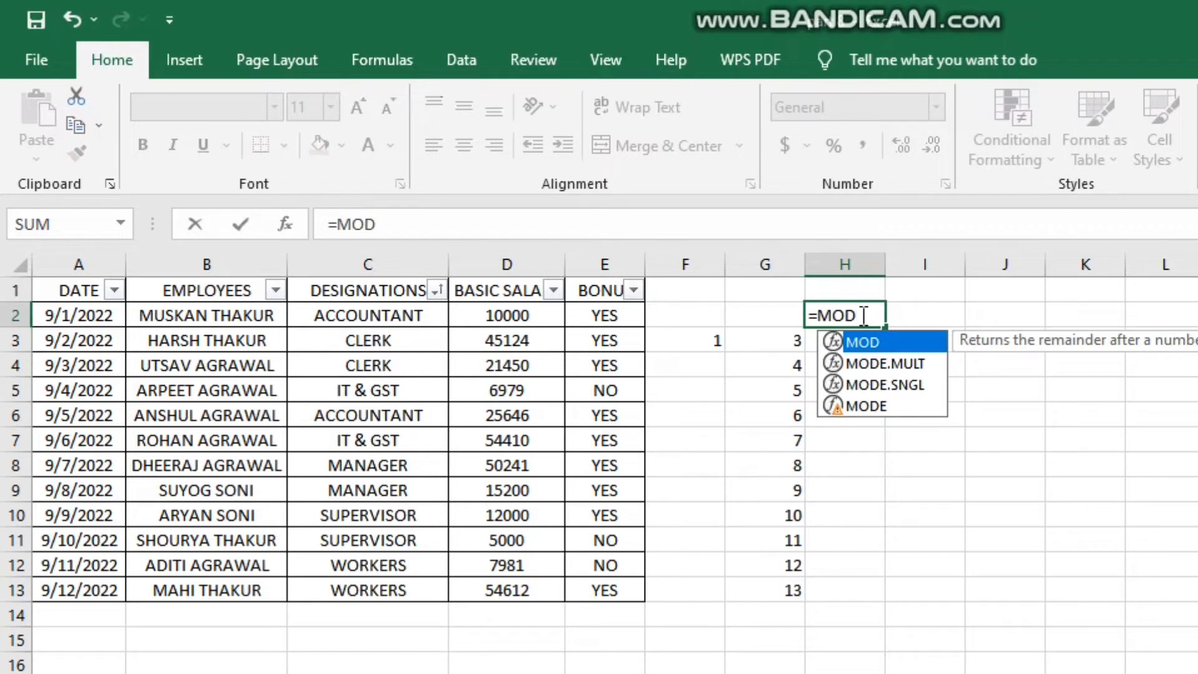
text((ROW)
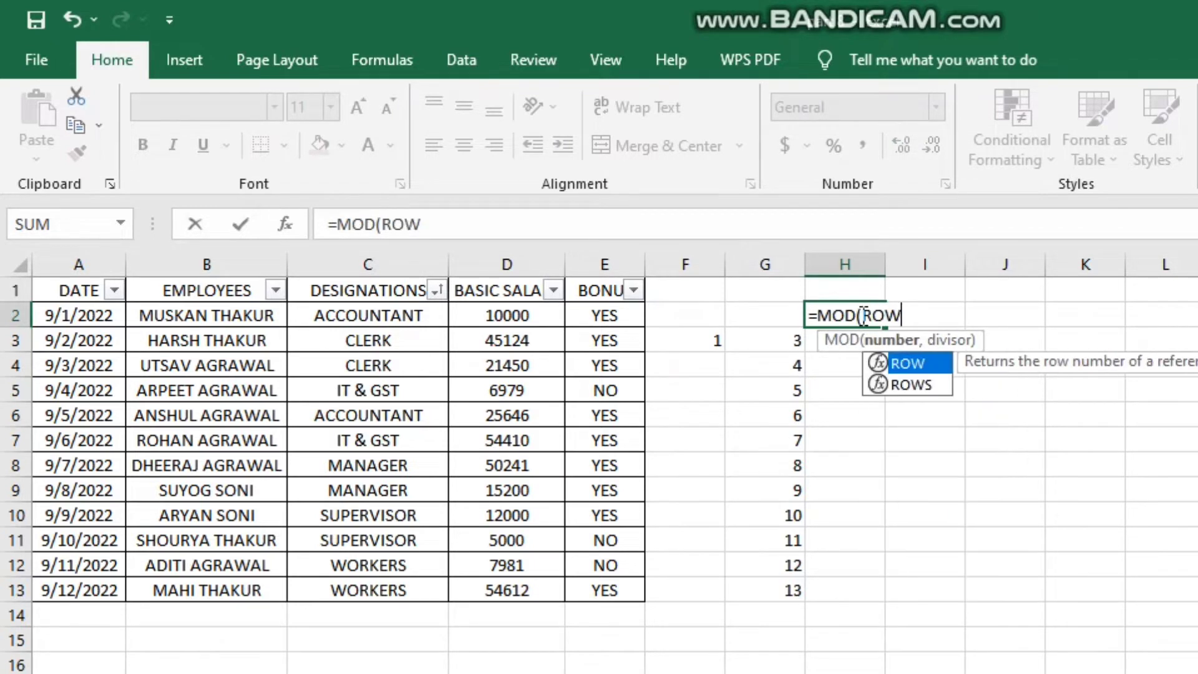
text(()
text())
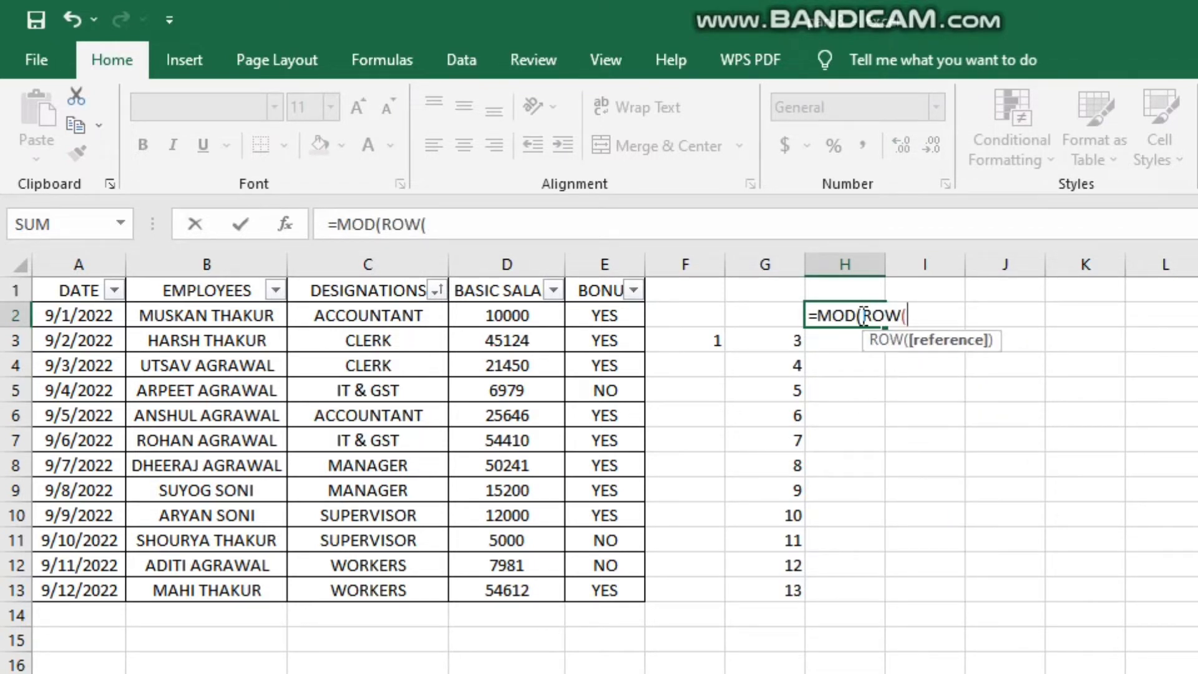
text(,)
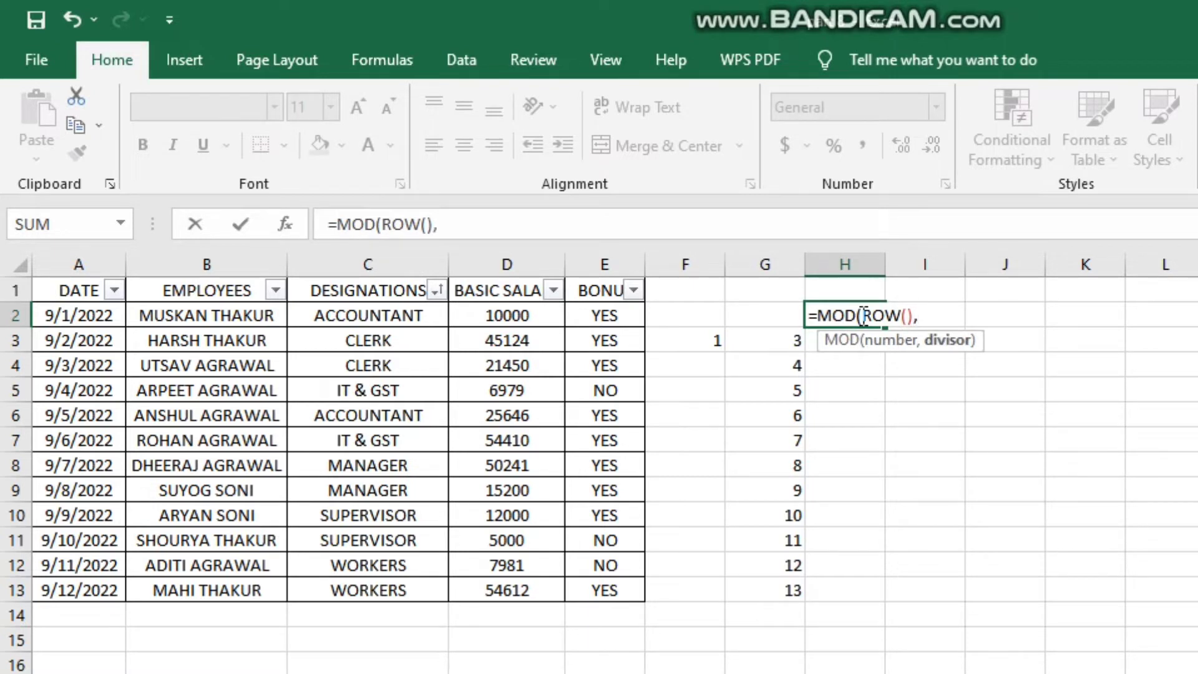
text(2)
text())
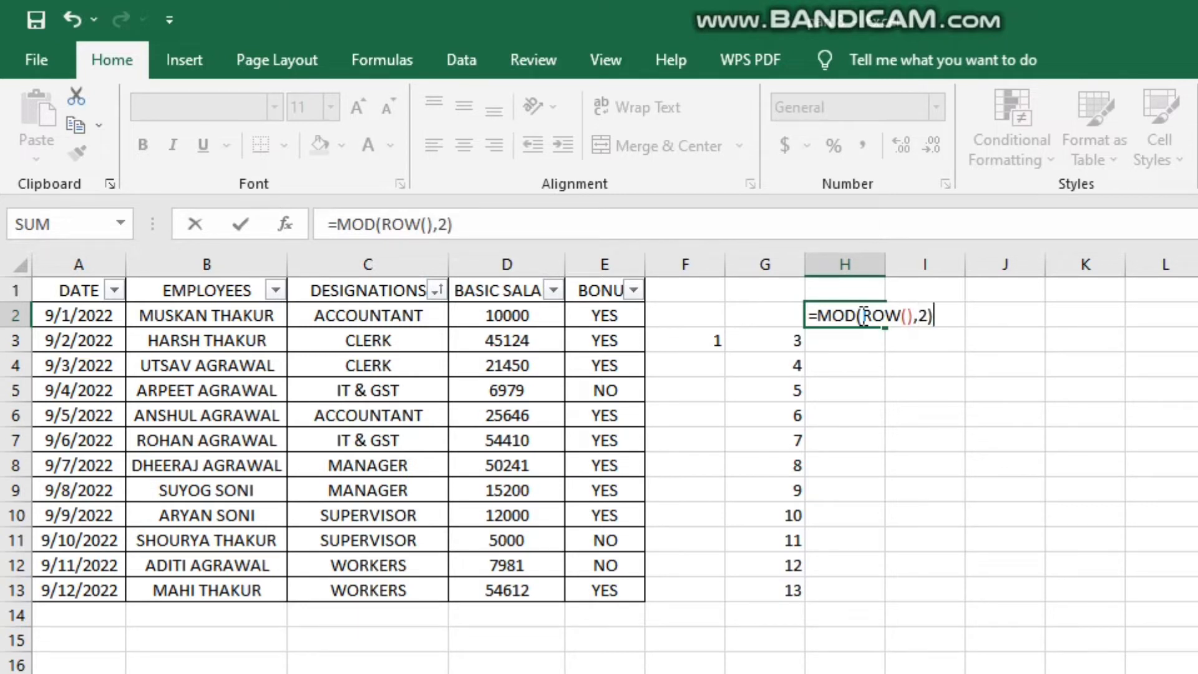
key(Return)
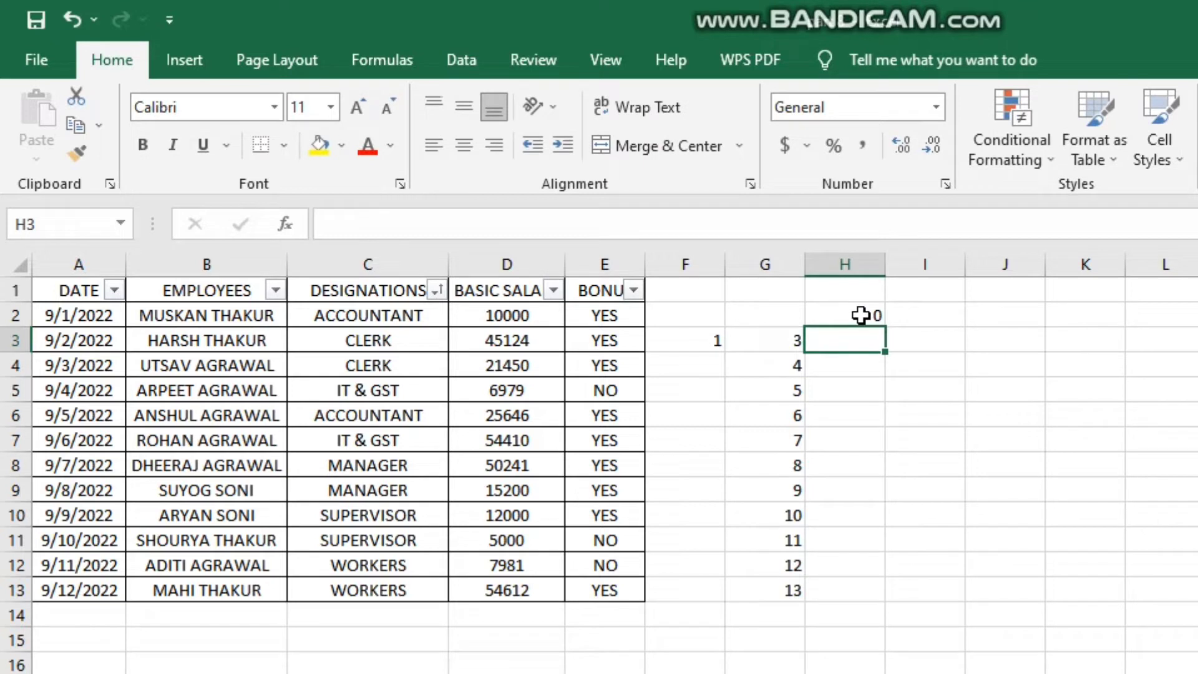
click(861, 315)
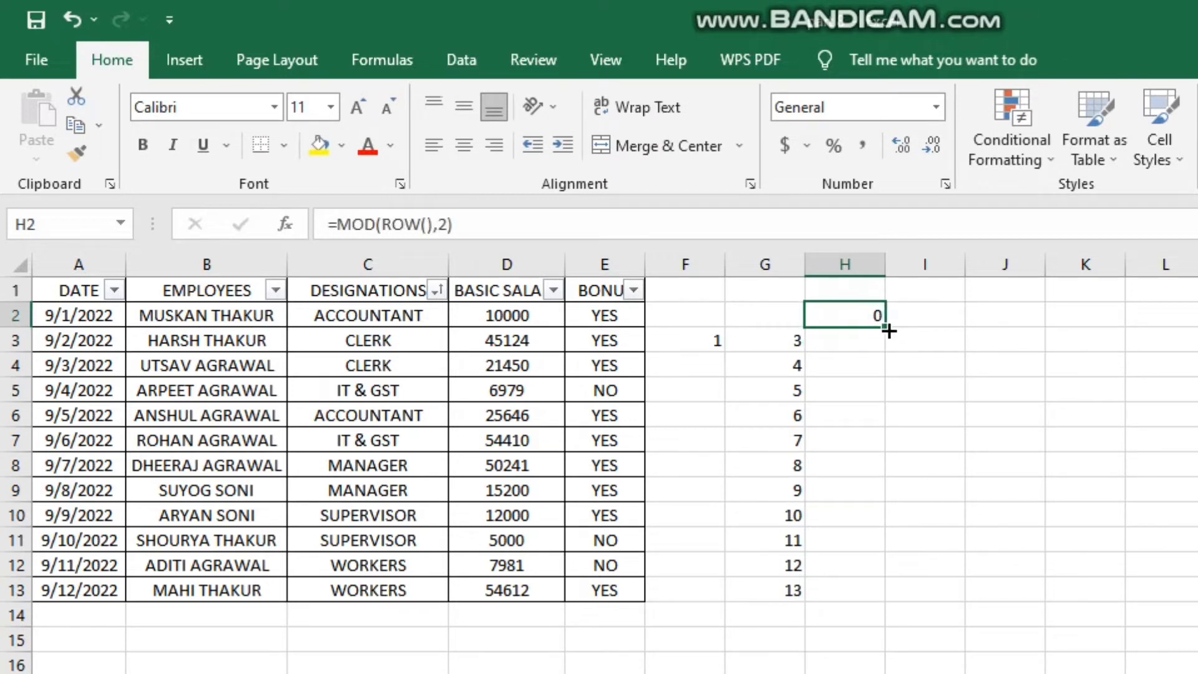
drag(888, 331, 890, 597)
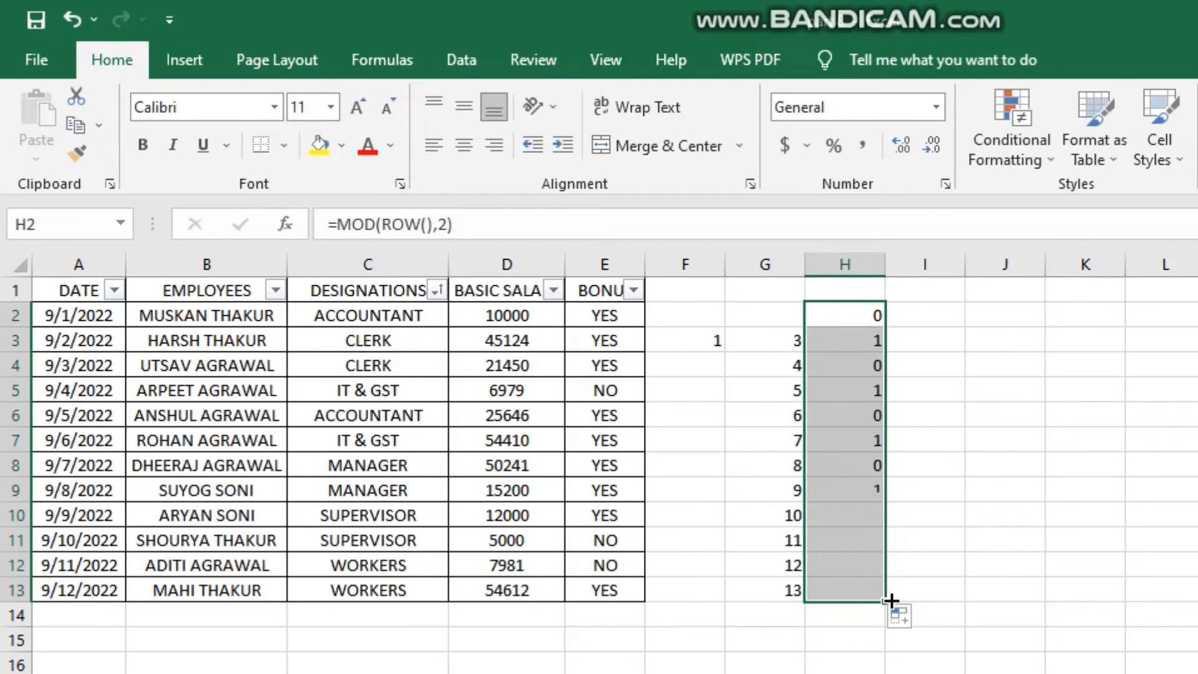
Finish the H2:H13 fill, then check that ROW() in H3 evaluates to 3, without changing it
click(864, 340)
double_click(864, 340)
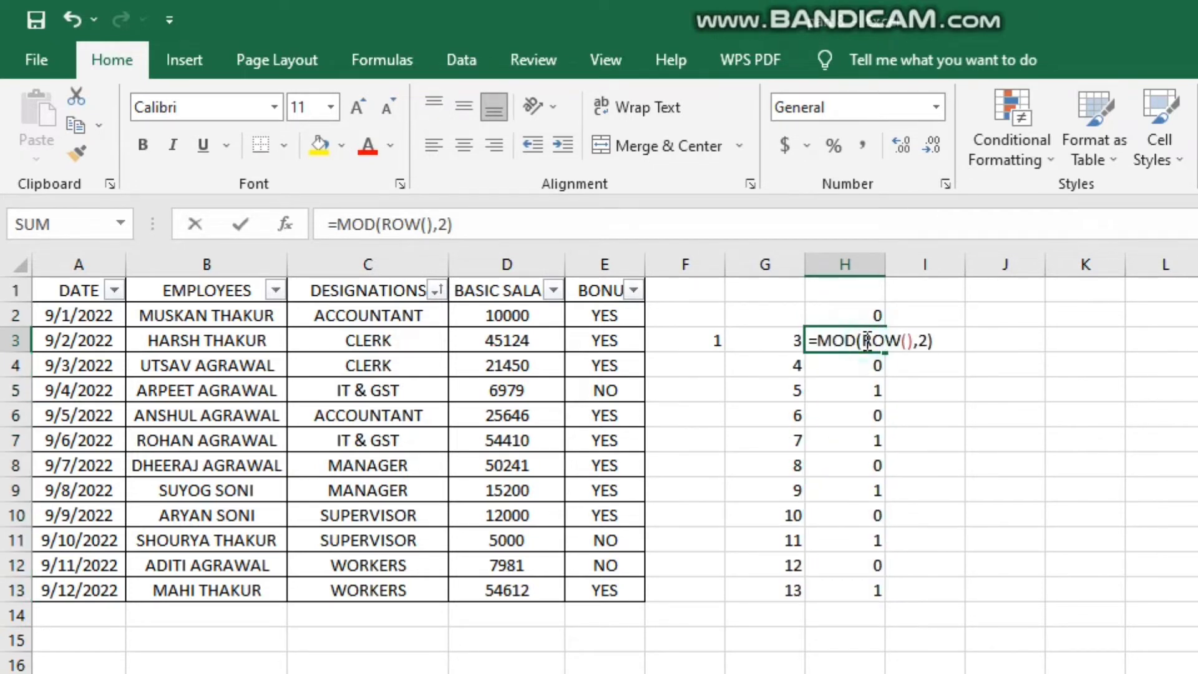
click(903, 340)
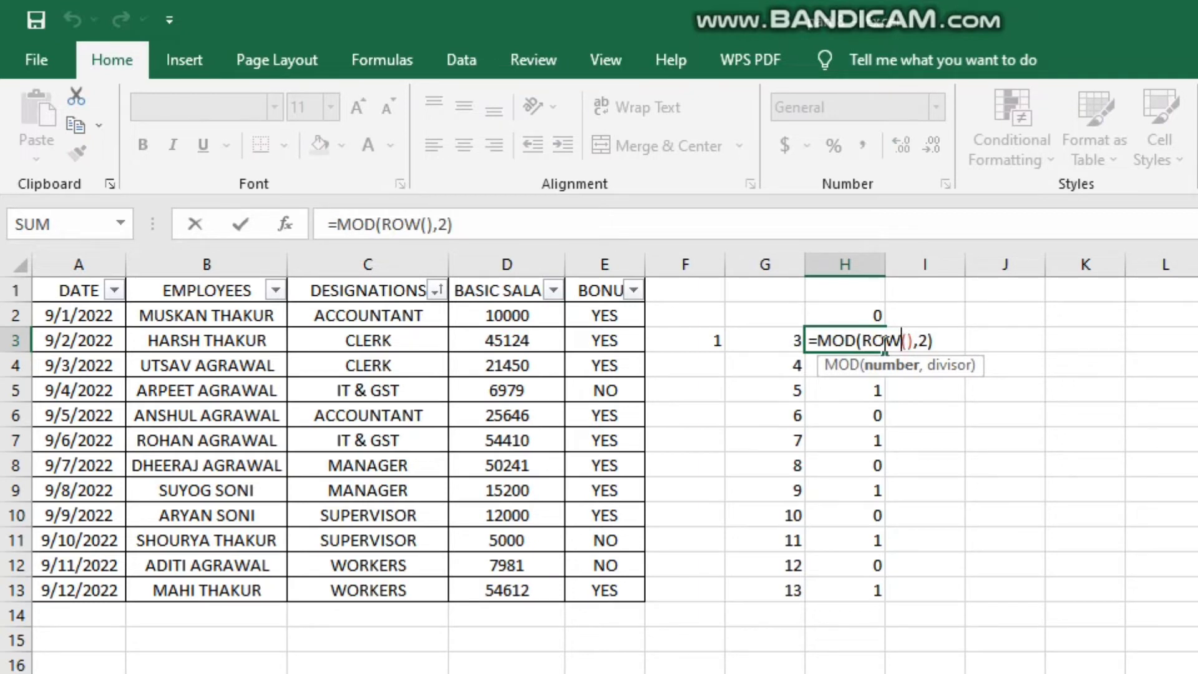
drag(863, 341, 915, 342)
key(F9)
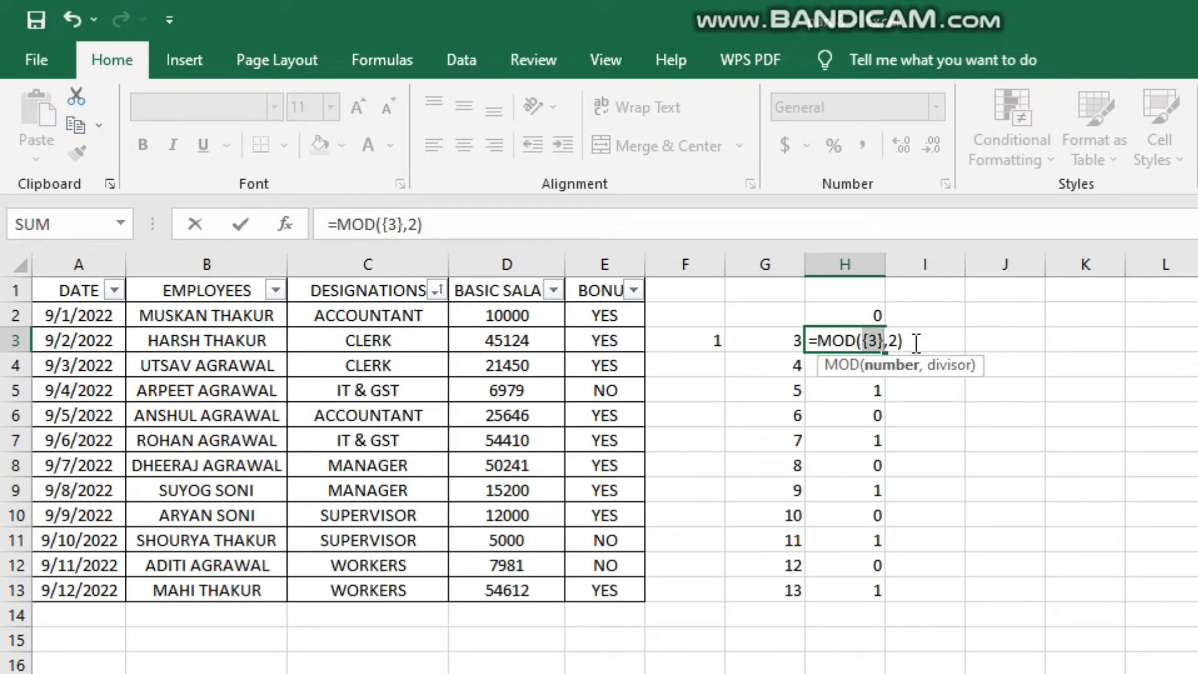
key(Escape)
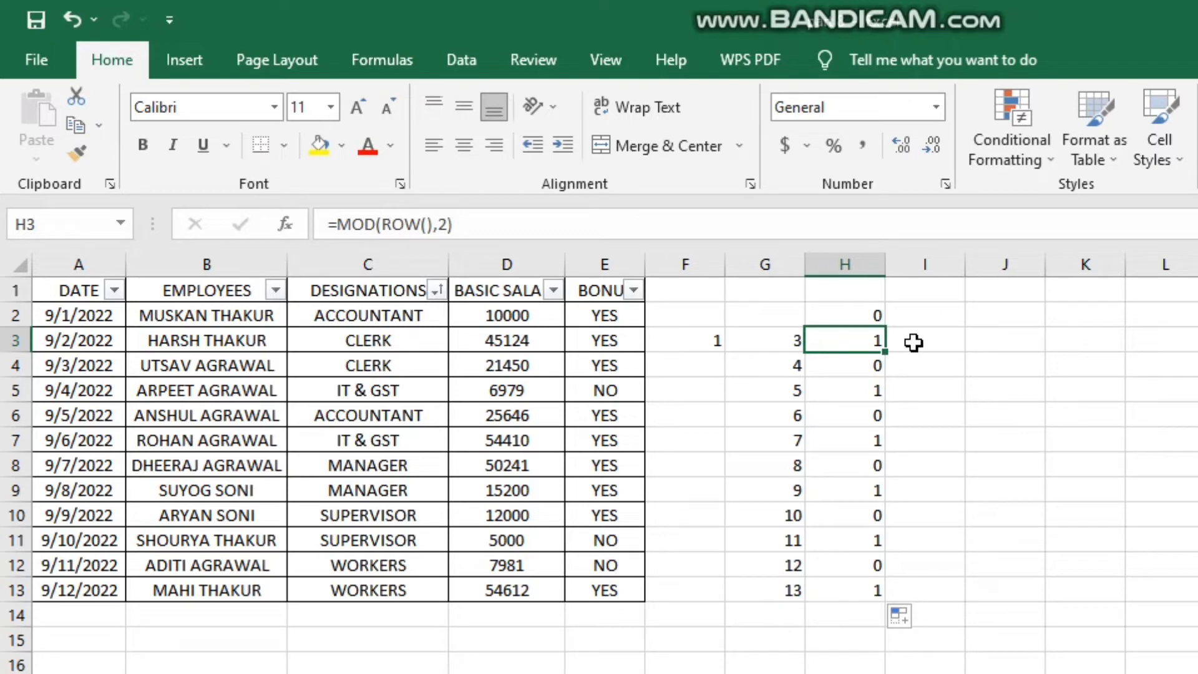
Select A2:E13 and start a new formula-based rule with condition =MOD(ROW(),2)=0
click(77, 320)
drag(78, 320, 289, 307)
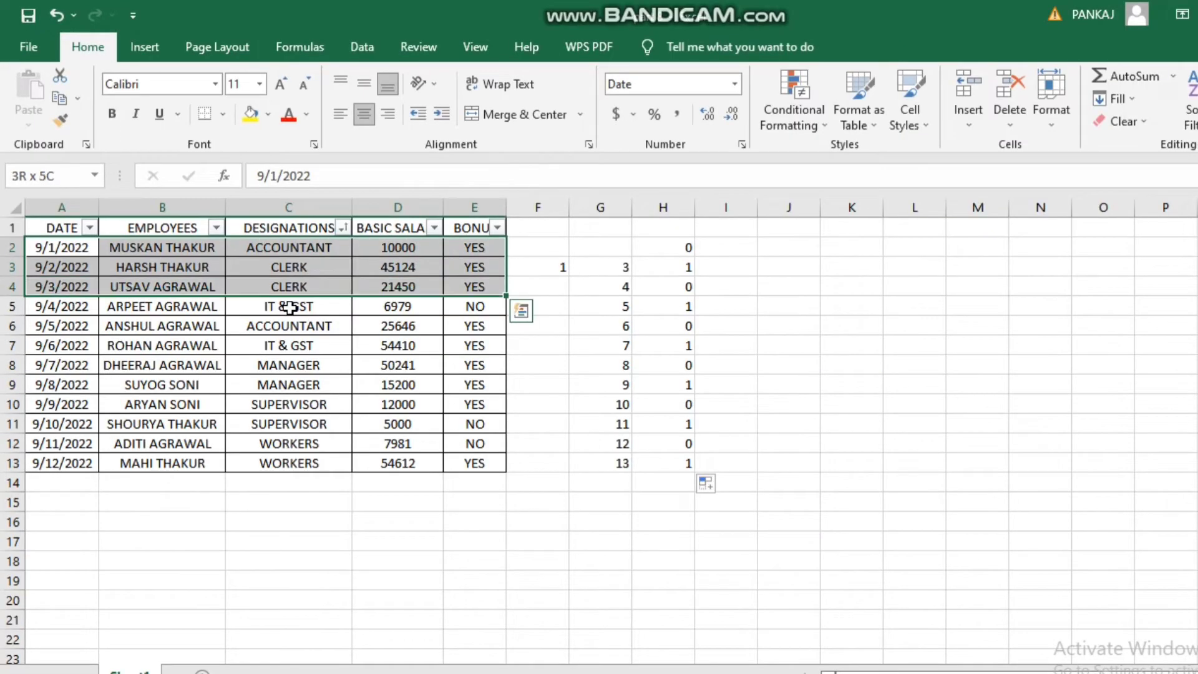
key(shift+Down)
key(shift+Down)
key(shift+Down)
key(shift+Down)
key(shift+Down)
key(shift+Down)
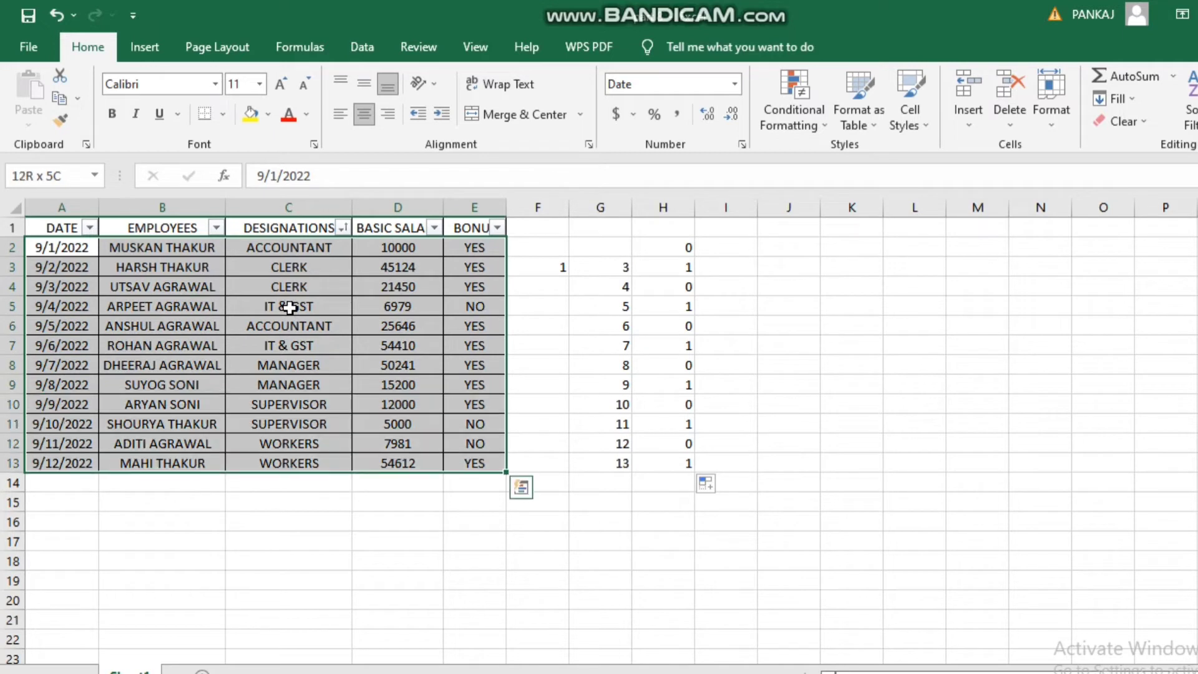
key(alt+shift+F10)
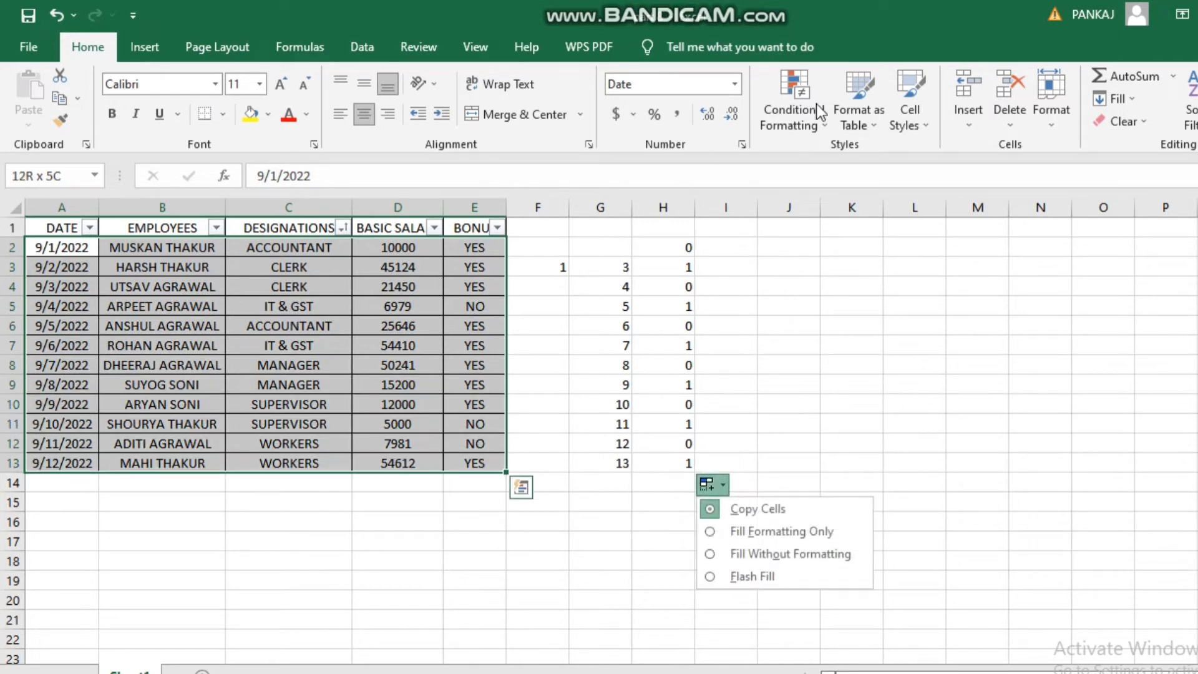
click(811, 124)
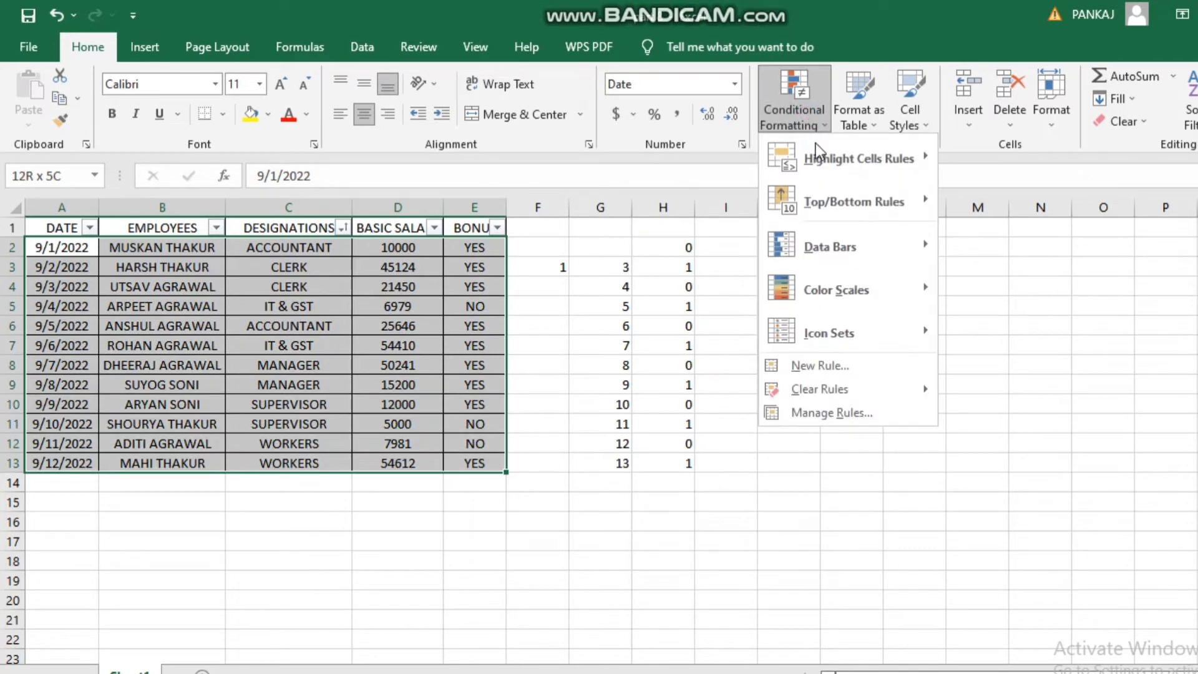
click(840, 370)
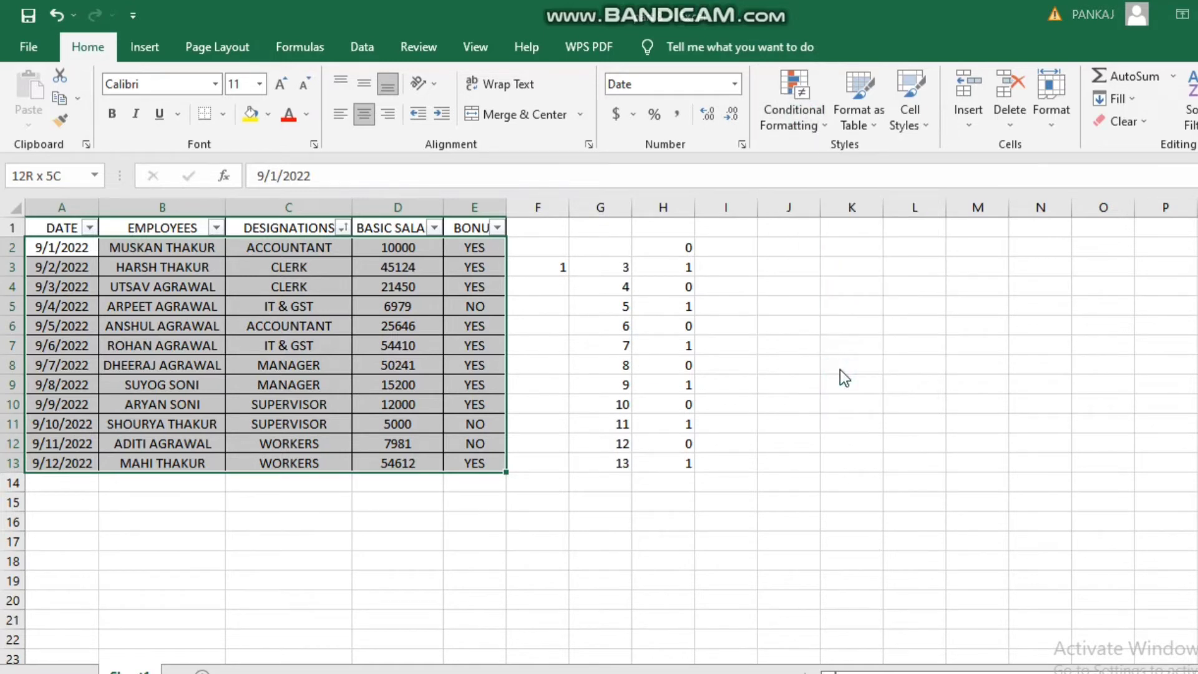
click(499, 394)
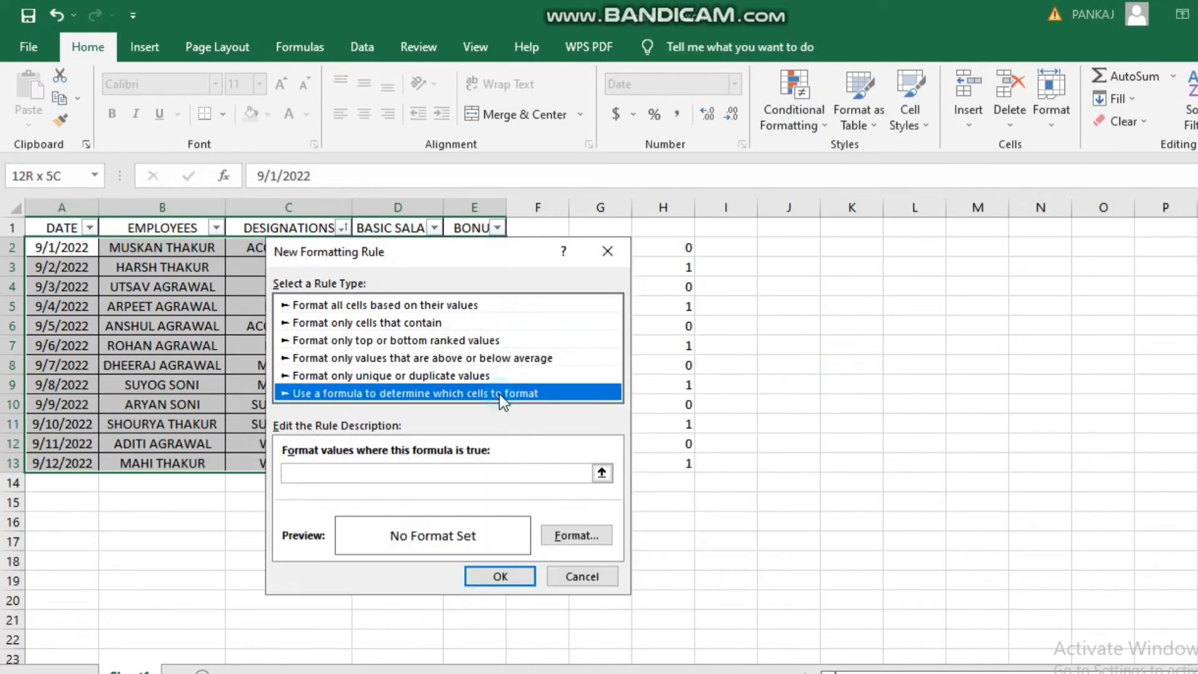
click(463, 467)
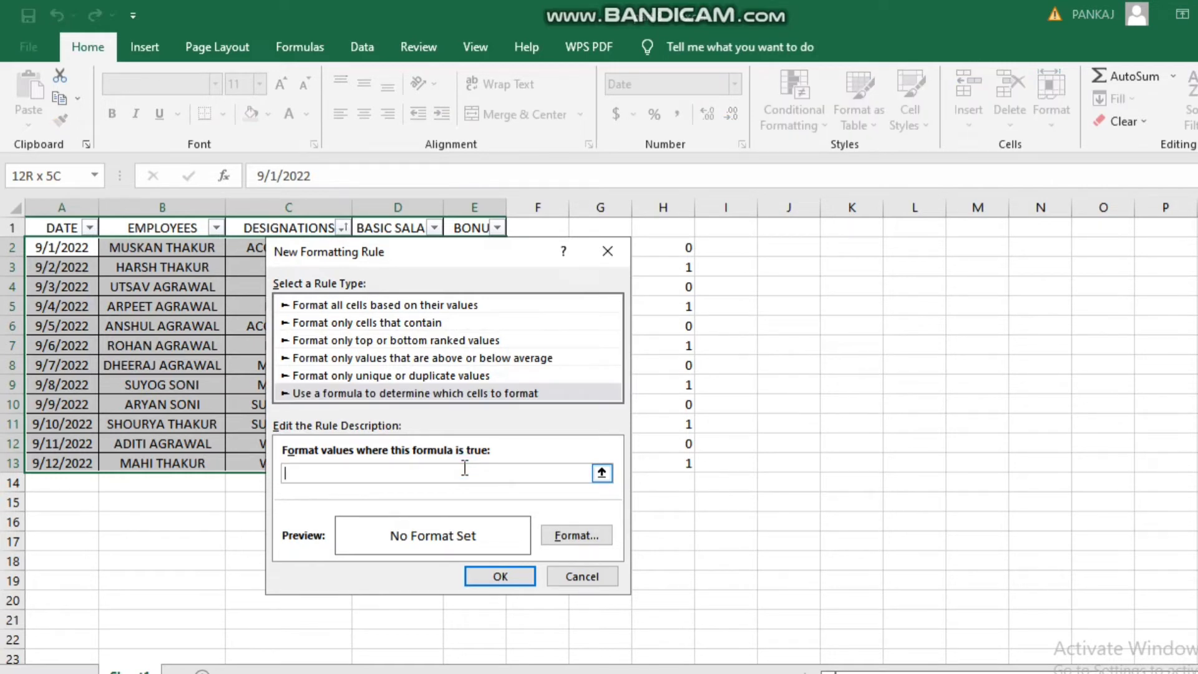
text(=MOD)
text((ROW(),2)
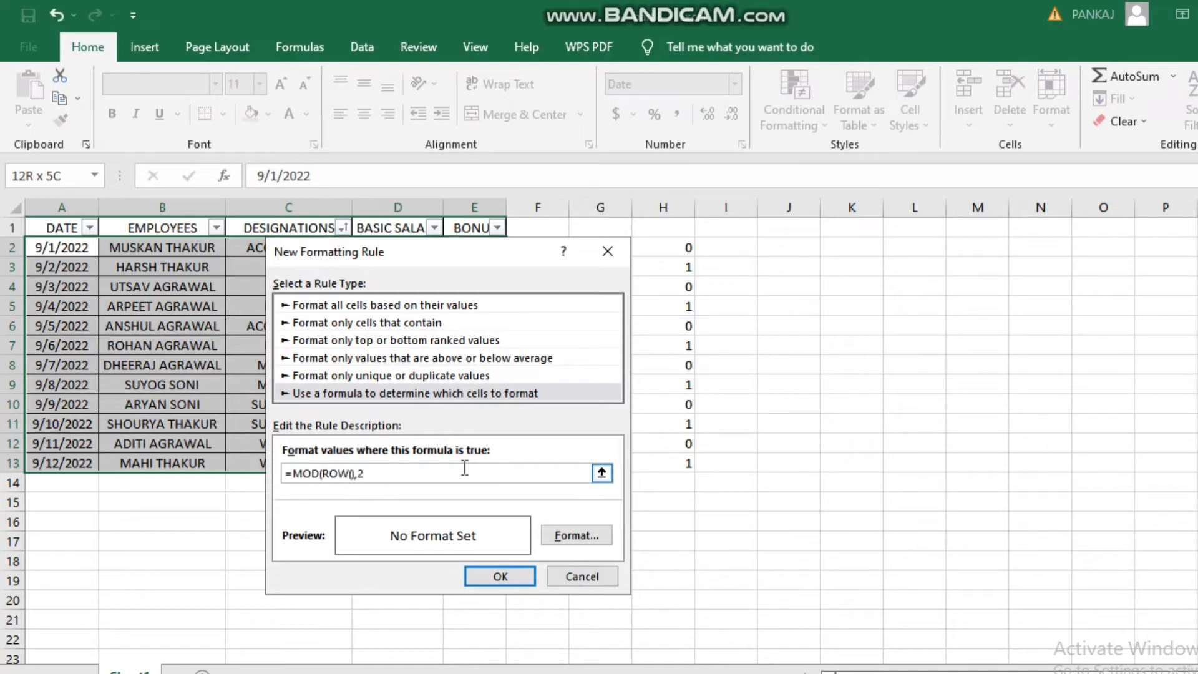
text()=)
text(0)
Give the rule a light blue fill and apply it, shading rows 2, 4 … 12
click(560, 536)
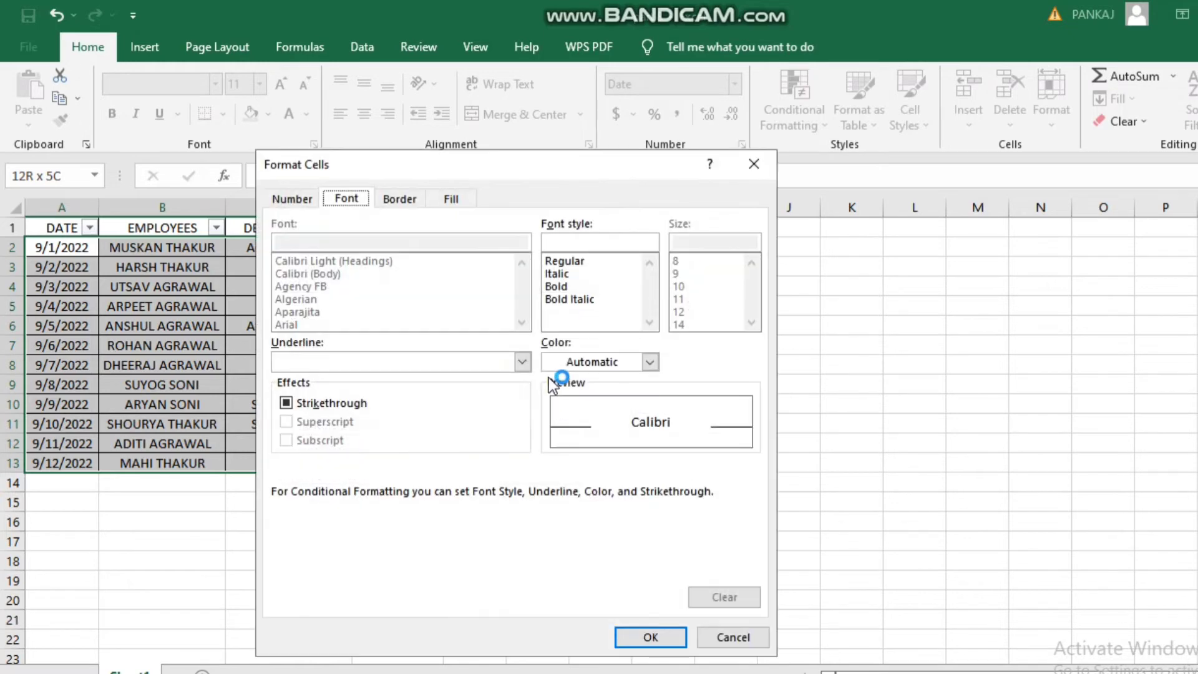
click(459, 200)
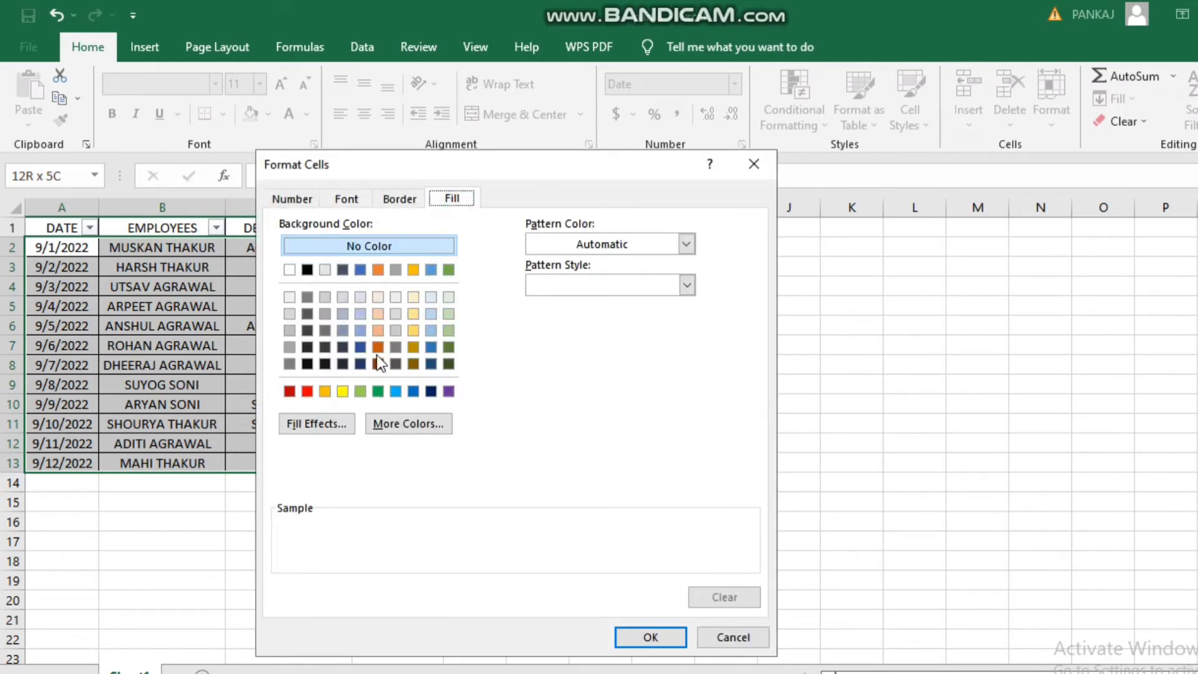
click(395, 391)
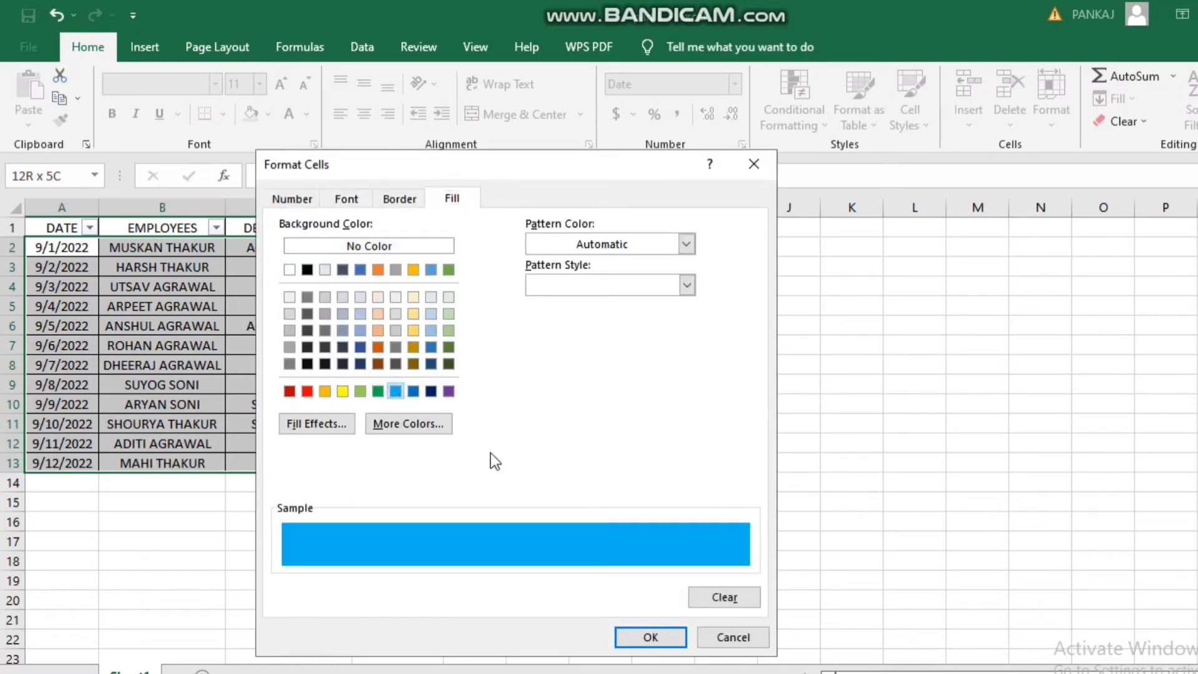
click(650, 637)
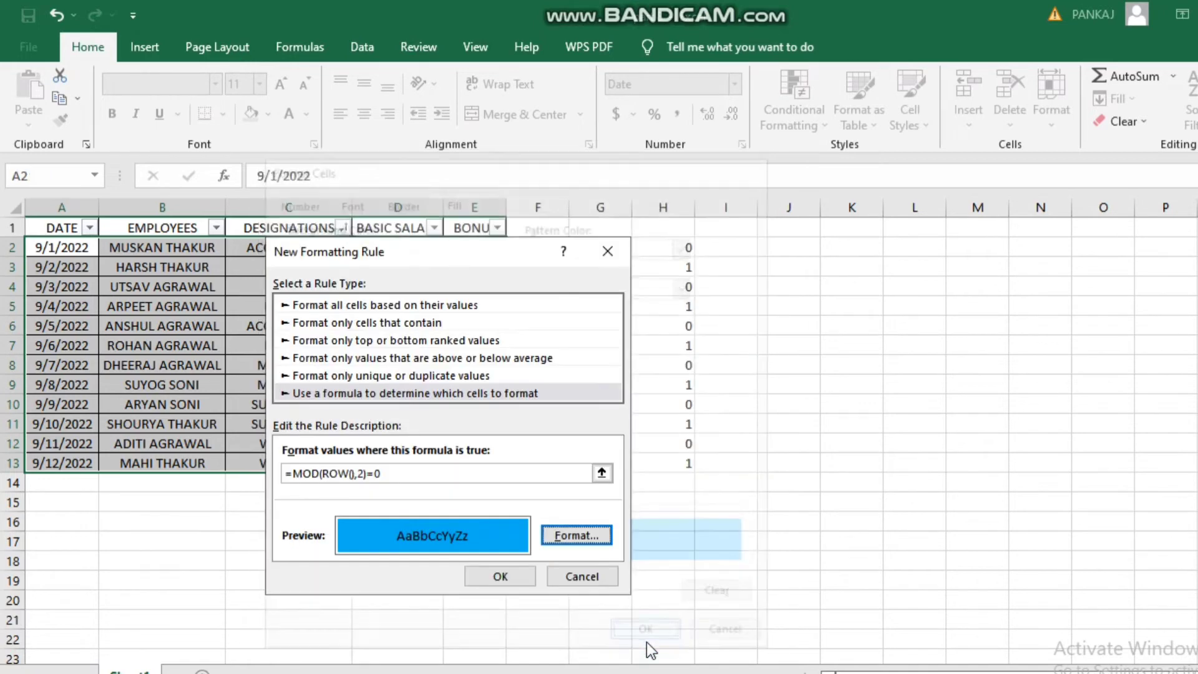
click(507, 577)
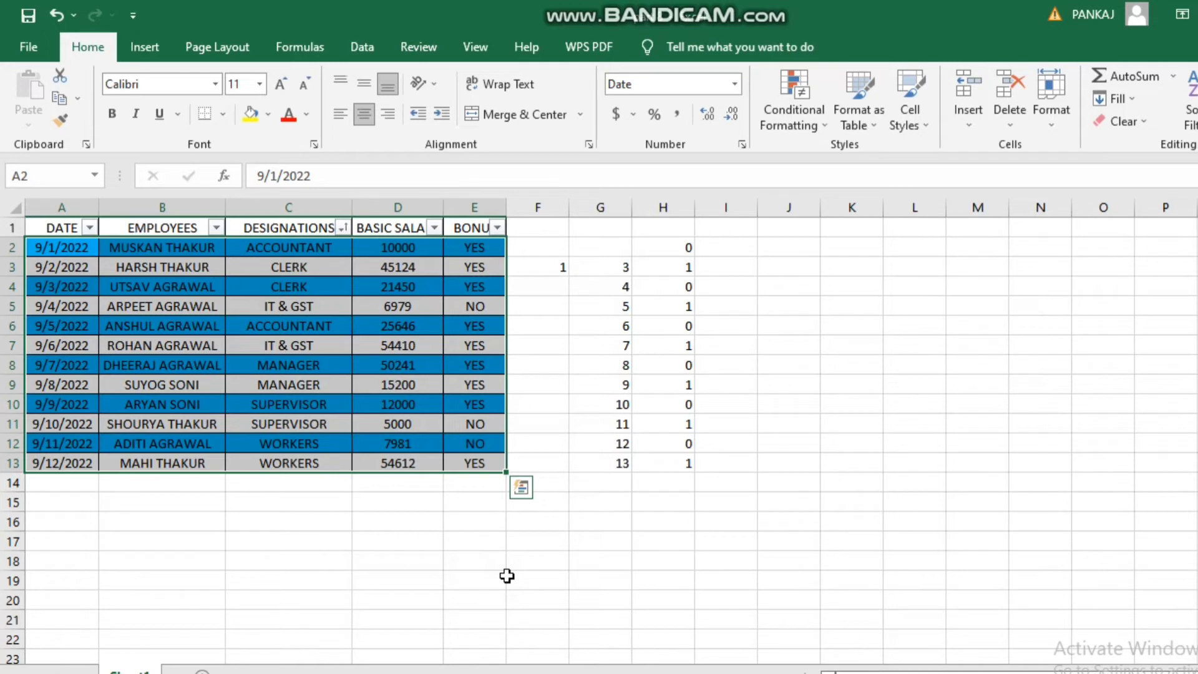
Check the alternating 0/1 helper values in column H and reselect the table A2:E13
click(671, 249)
key(Down)
key(Down)
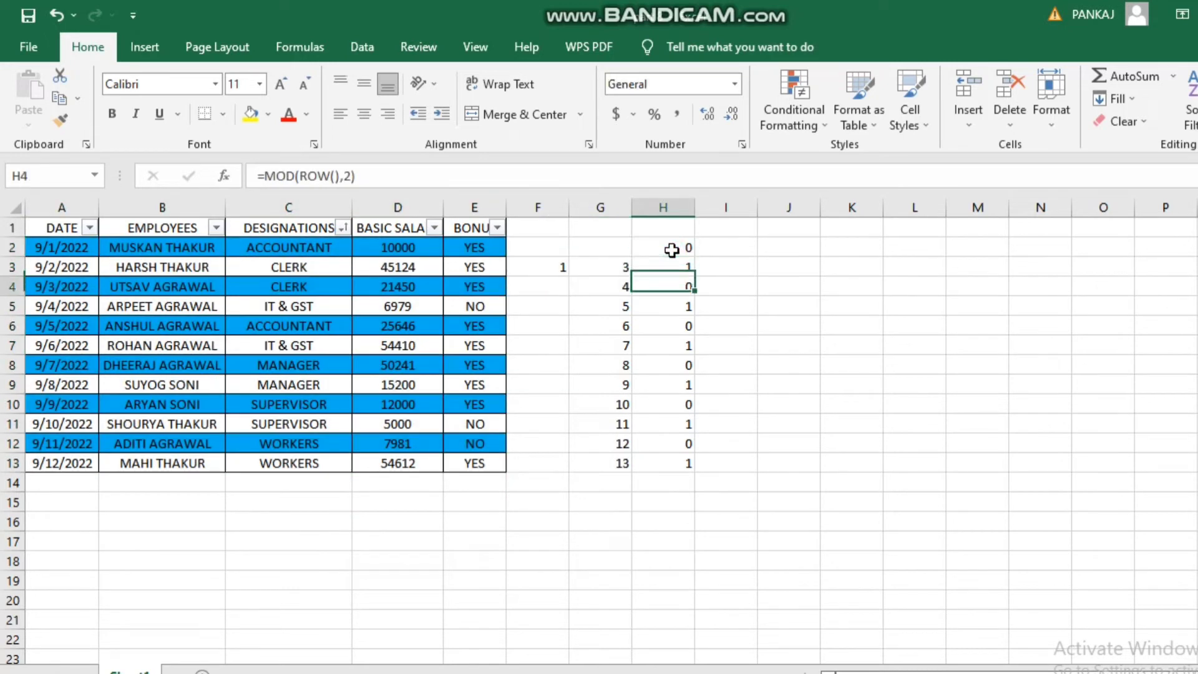
key(Down)
key(Down)
key(Down)
key(Down)
key(Down)
key(Down)
key(Down)
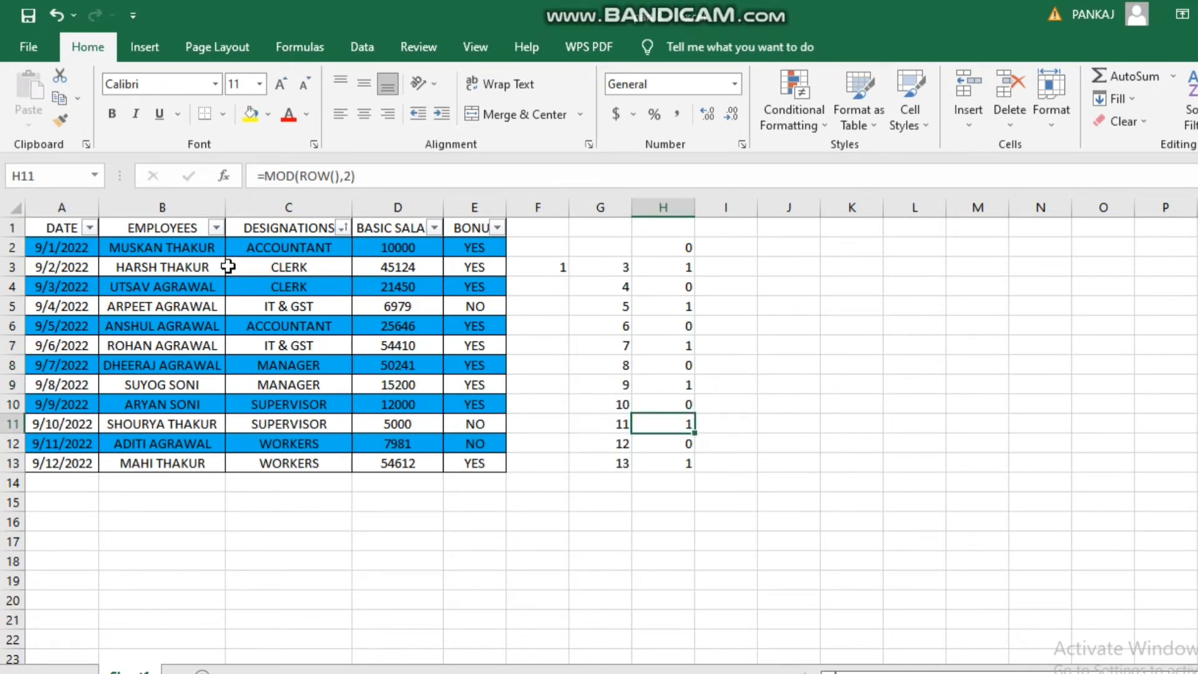
drag(43, 248, 496, 465)
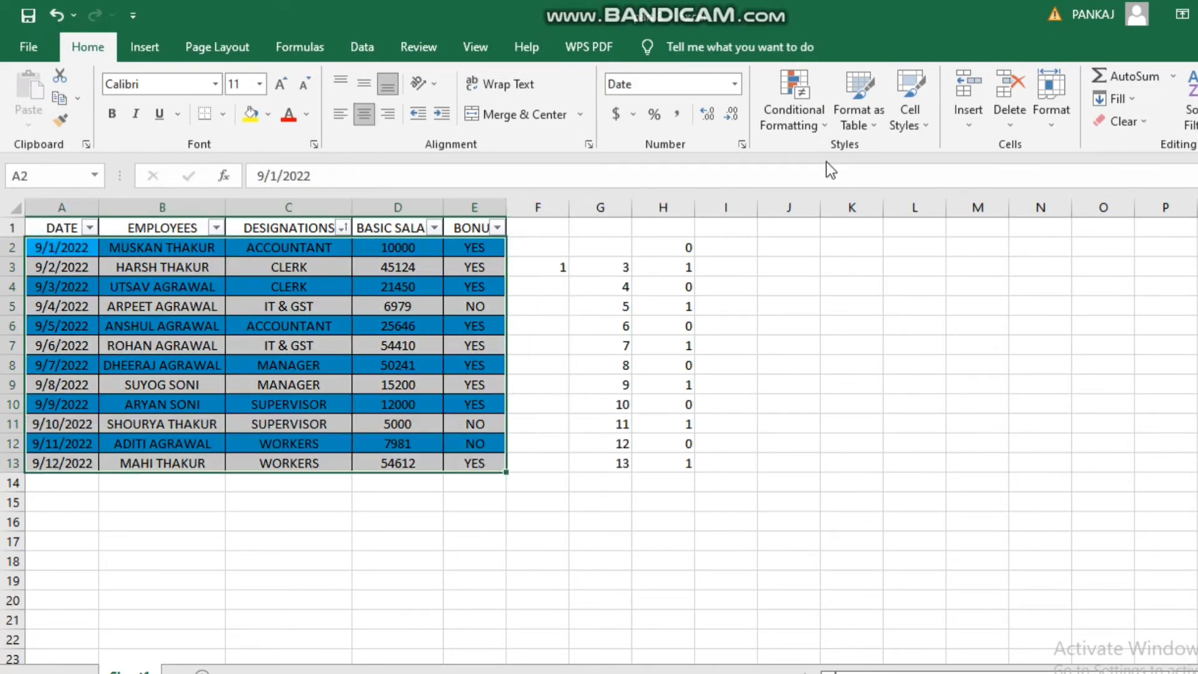
Edit the banding rule's condition to =MOD(ROW(),2)=1 and apply it, moving blue to odd rows
click(793, 126)
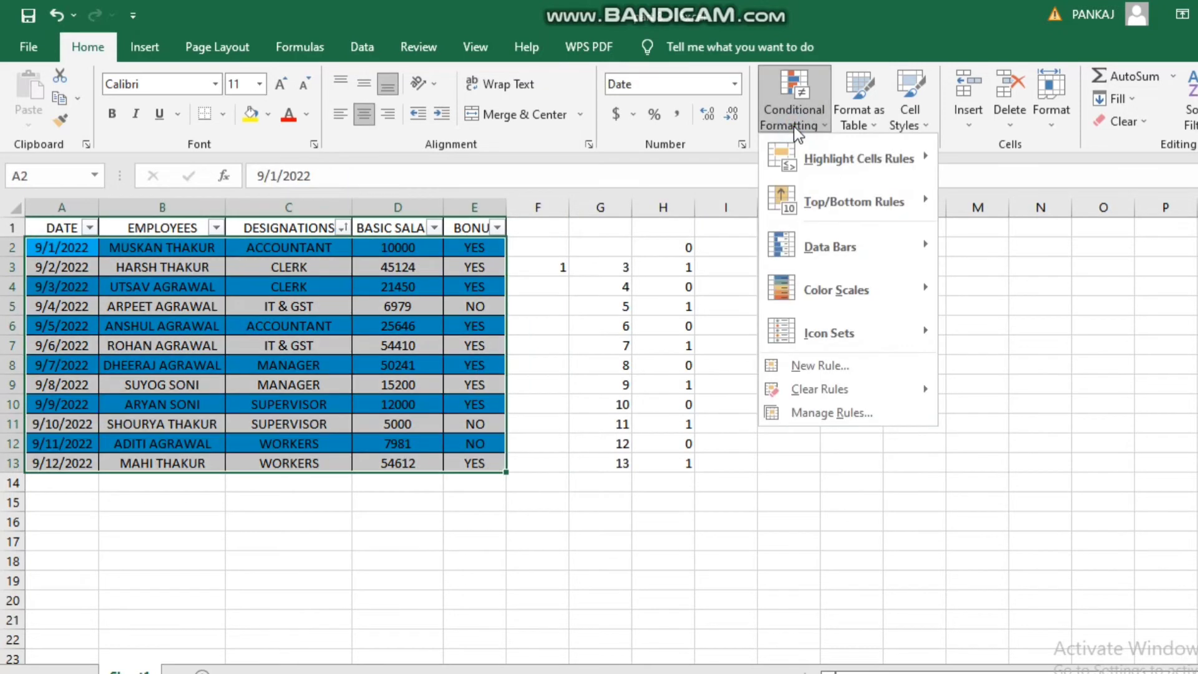
click(837, 413)
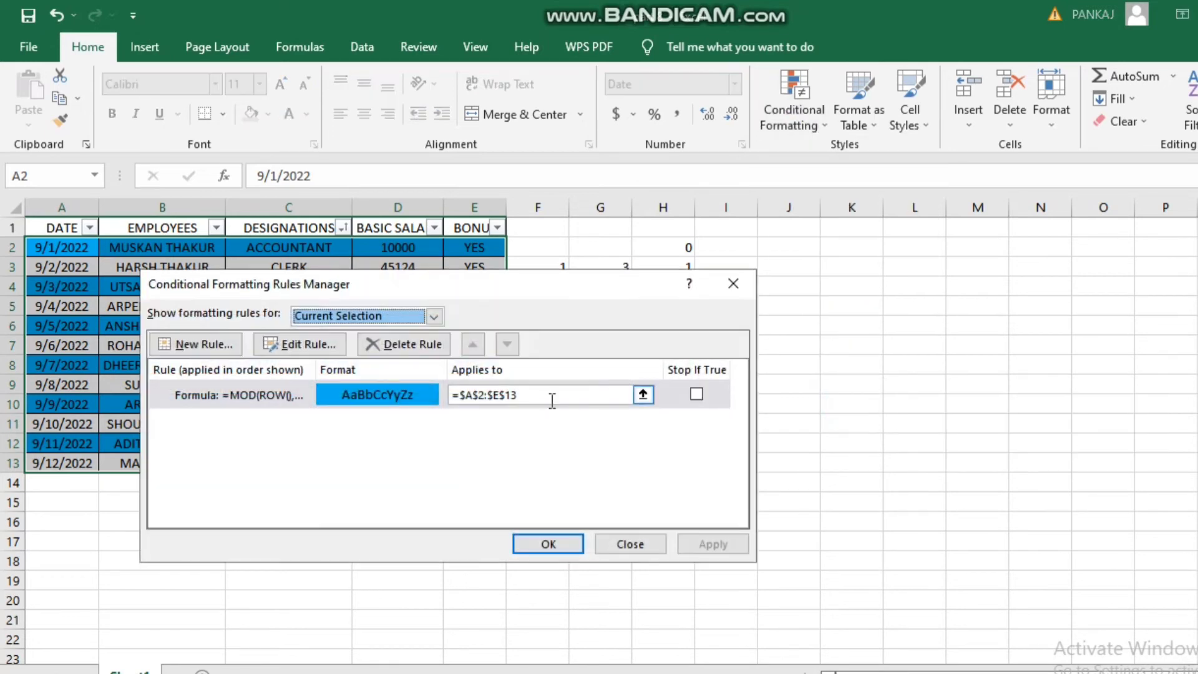
click(290, 347)
click(406, 474)
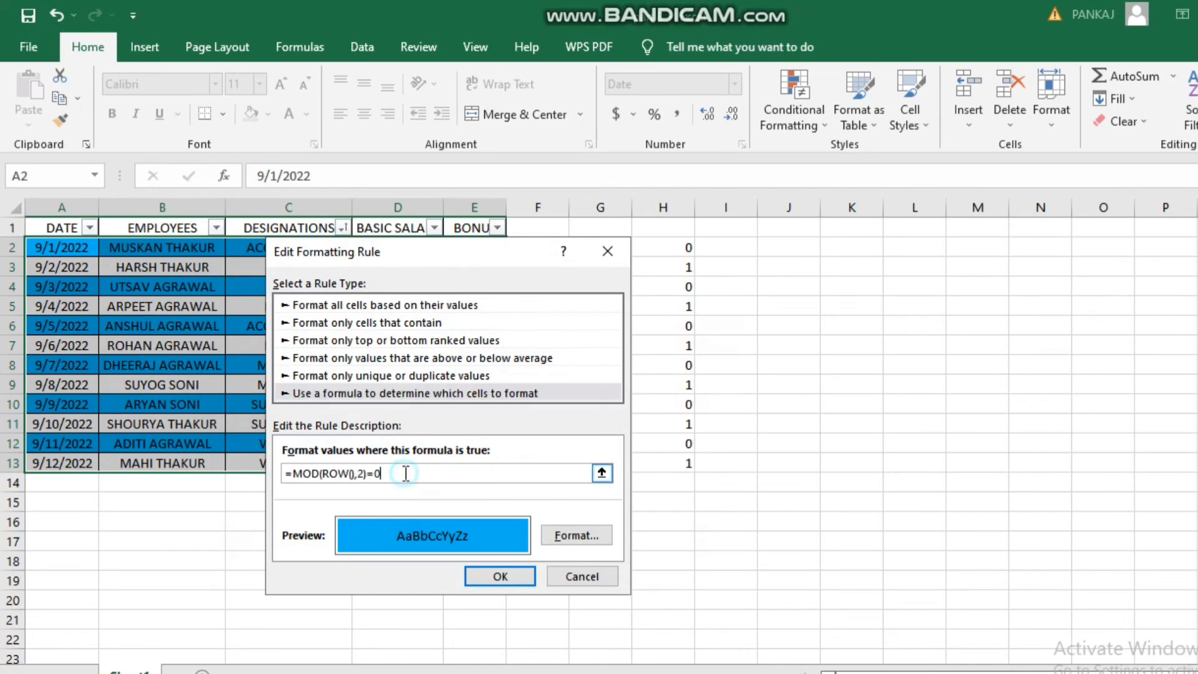
key(BackSpace)
text(1)
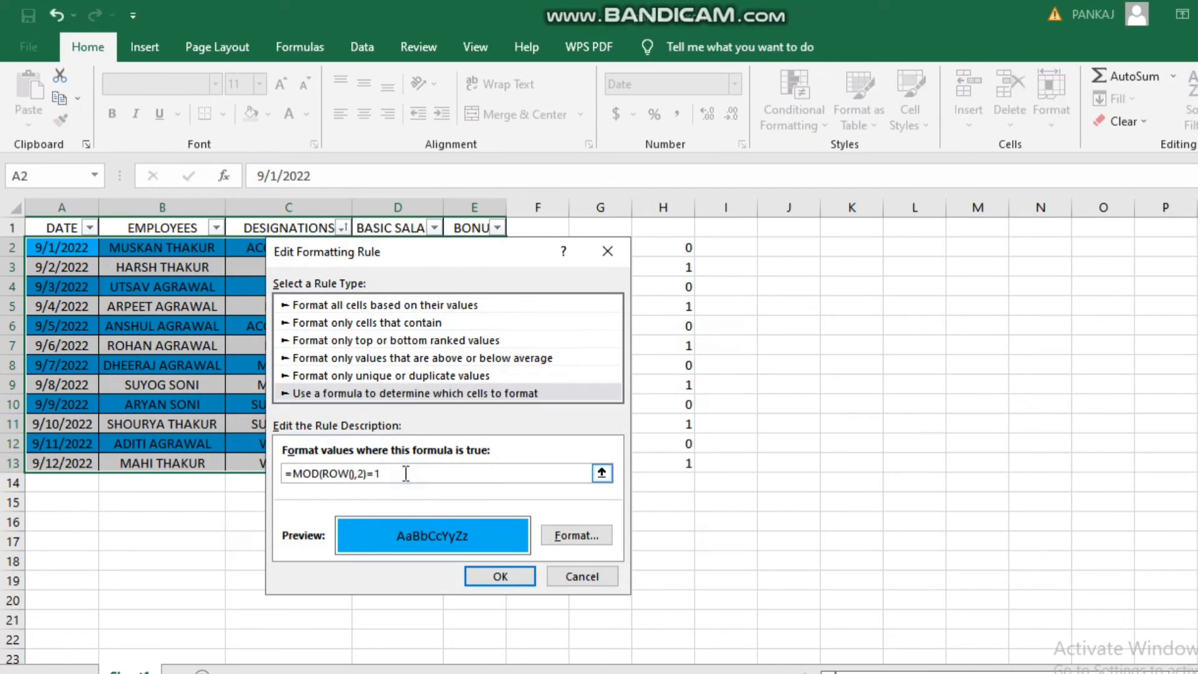
key(Return)
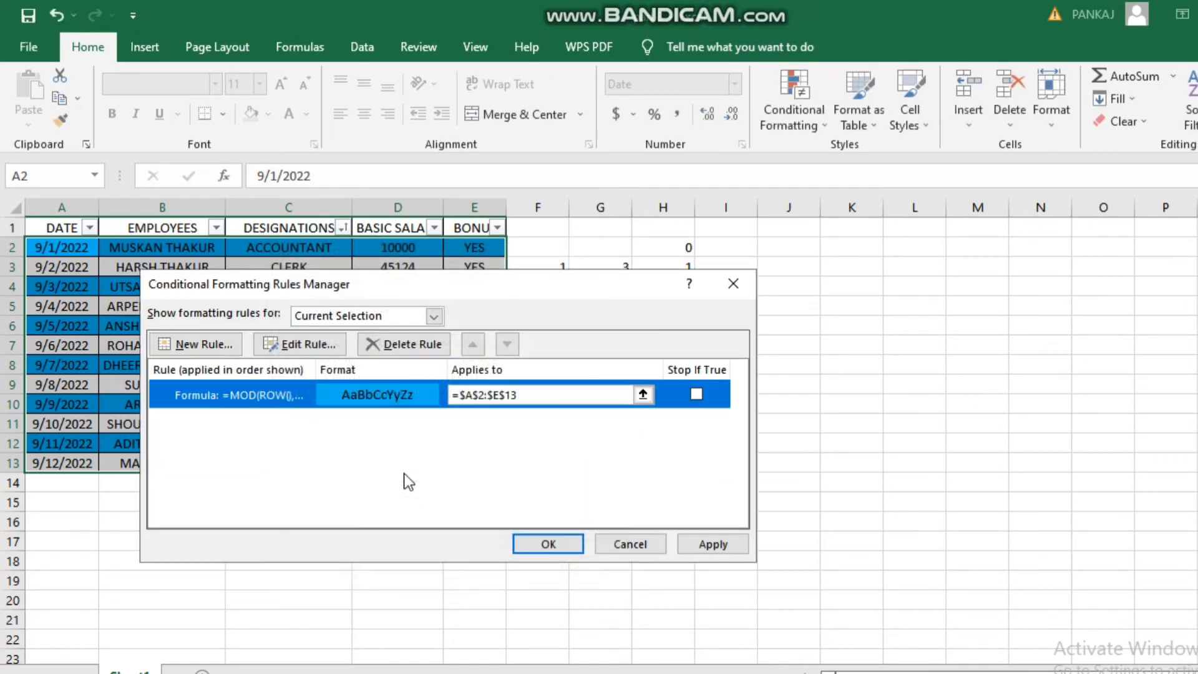
click(713, 544)
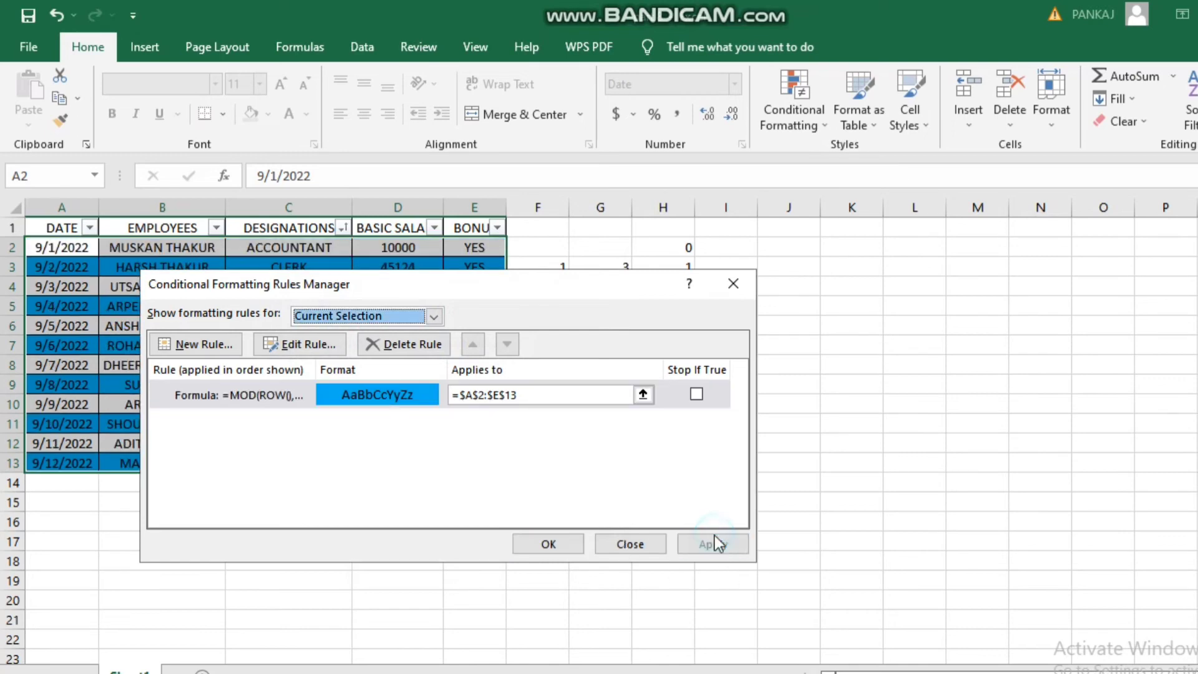
click(549, 544)
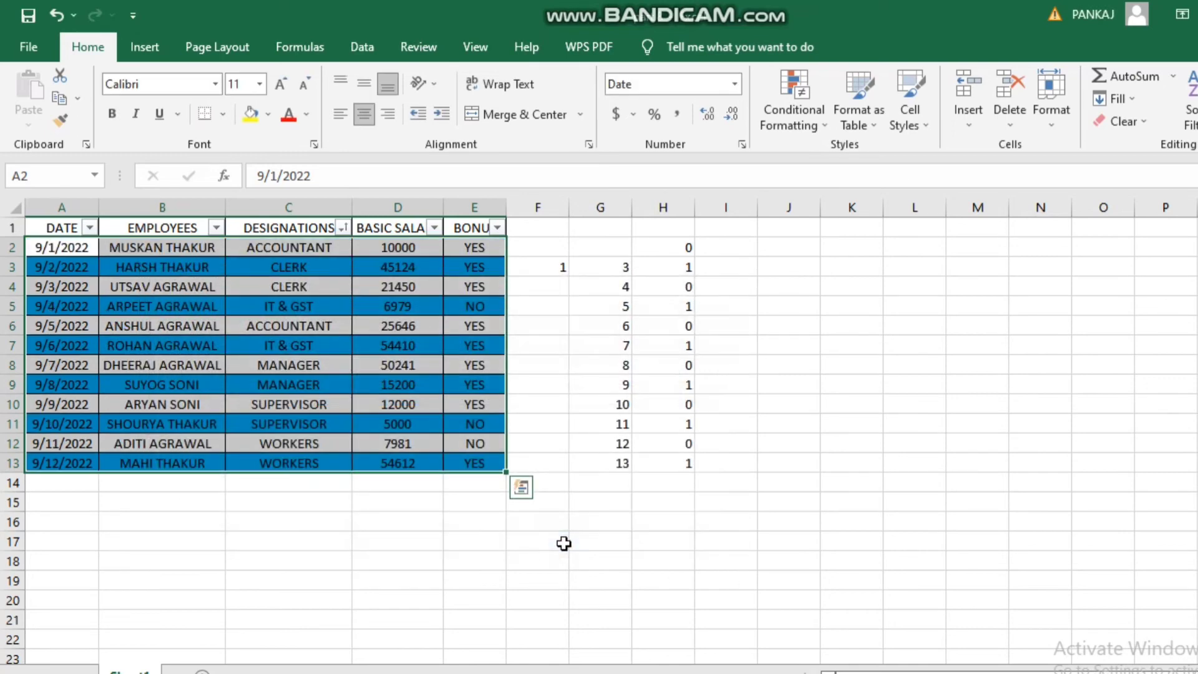
click(435, 462)
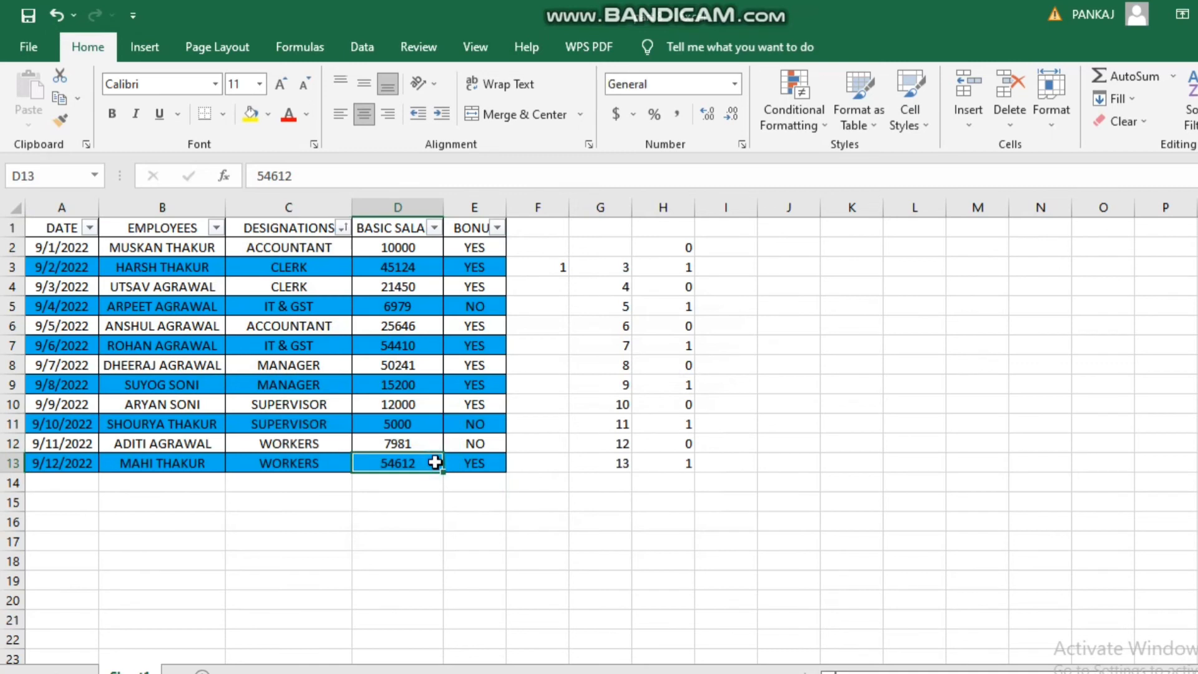